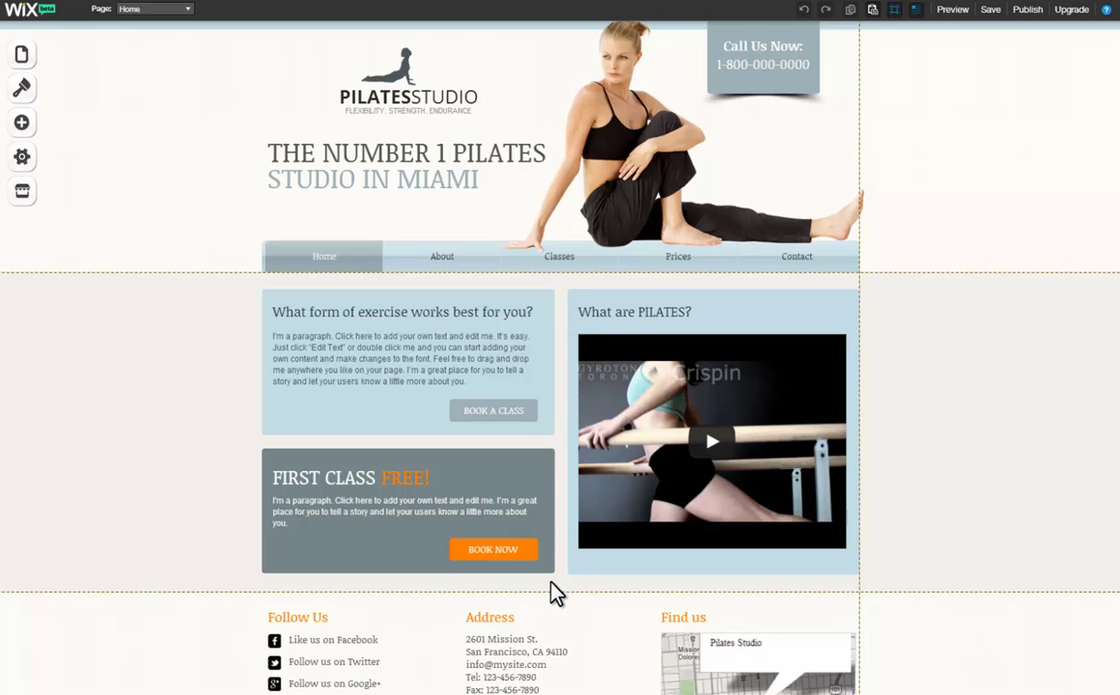
- Select the BOOK NOW button, video, navigation menu, header and footer to inspect their options
left_click(490, 549)
left_click(617, 406)
left_click(428, 263)
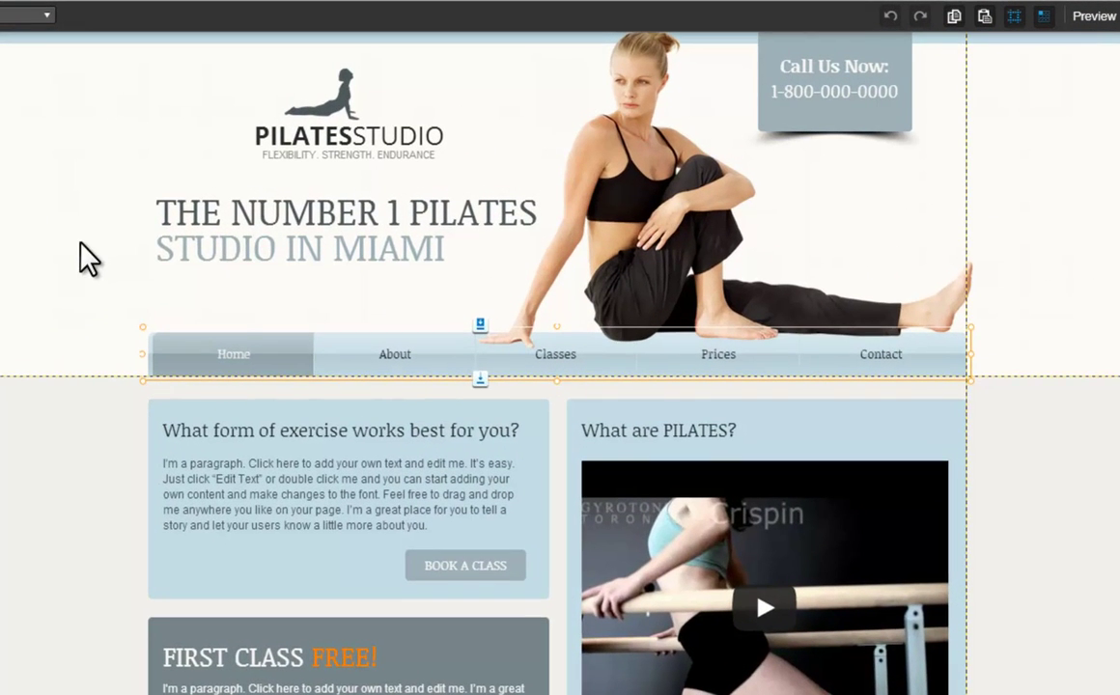
left_click(256, 191)
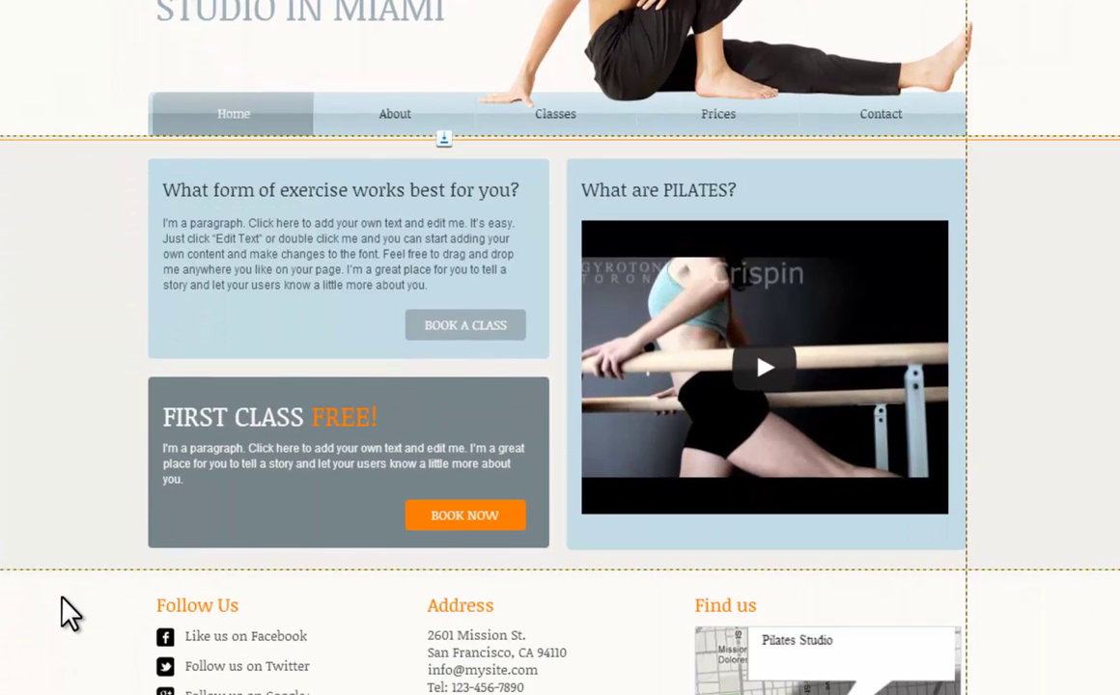
left_click(61, 596)
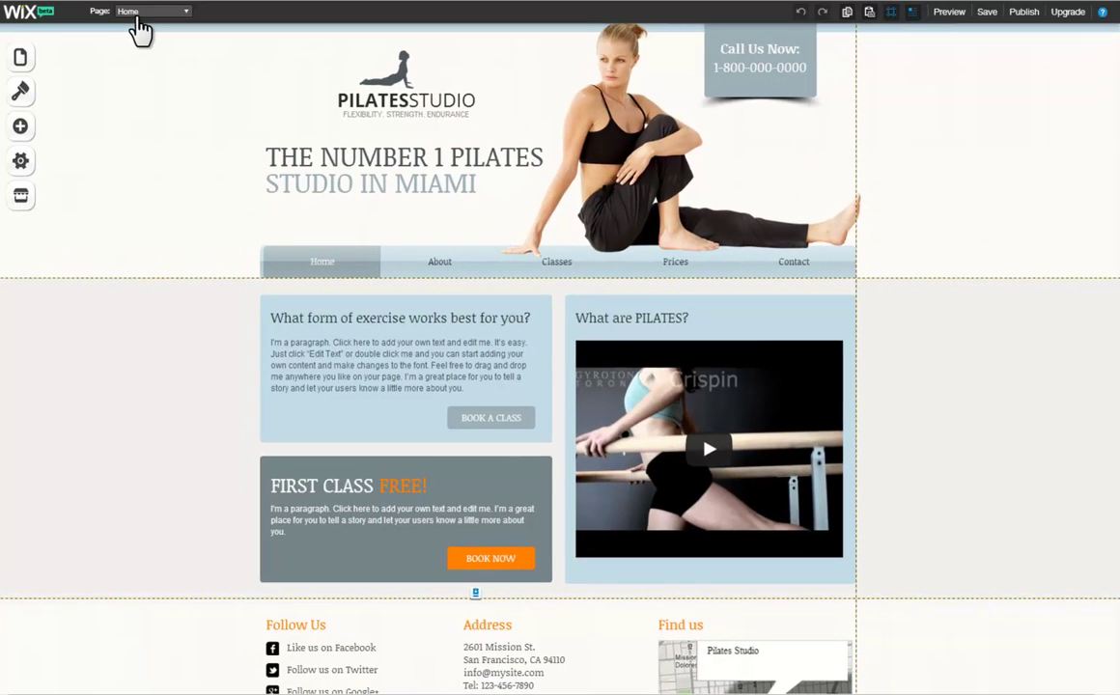
- Visit the About and Classes pages from the page list, then return to Home
left_click(135, 11)
left_click(135, 52)
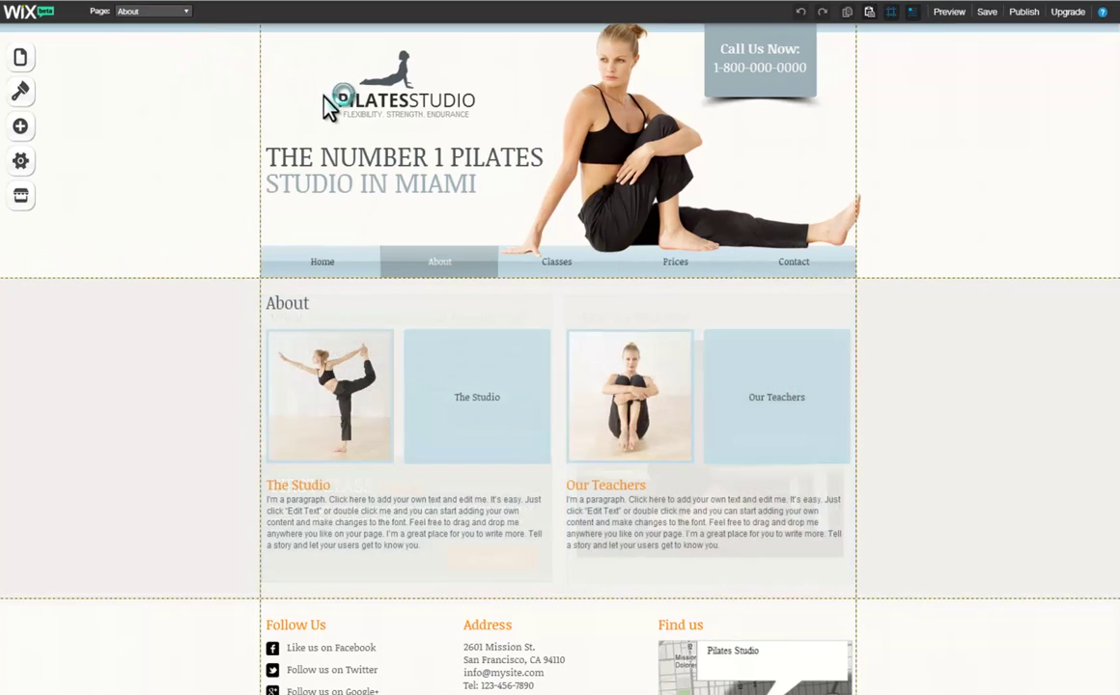
left_click(175, 15)
left_click(160, 93)
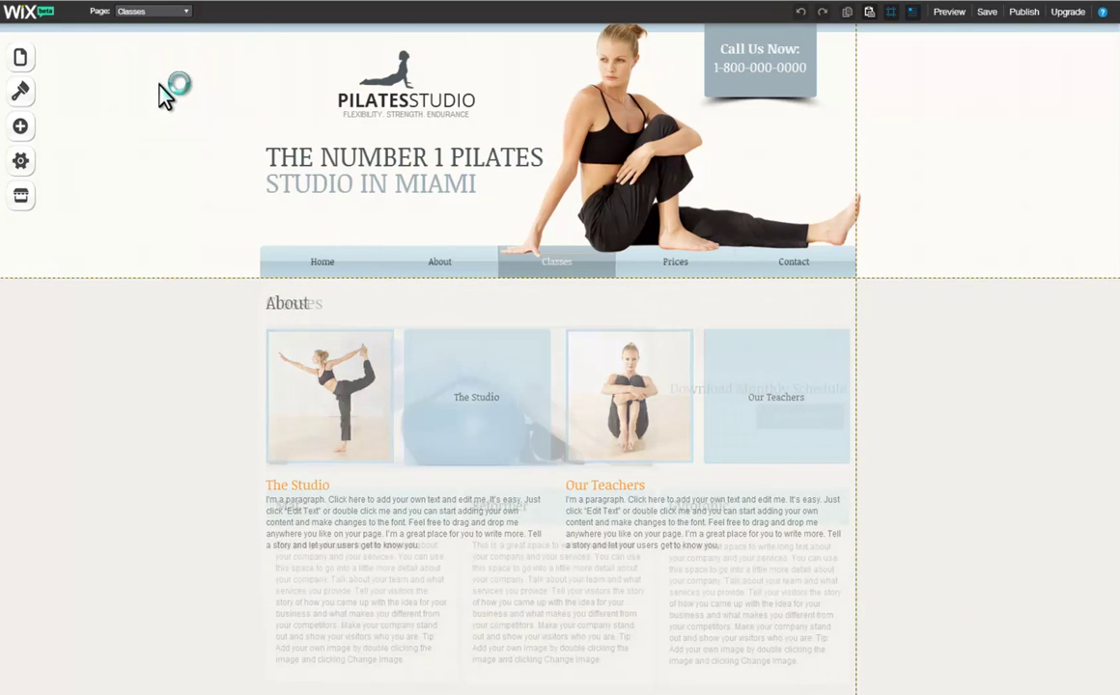
left_click(164, 14)
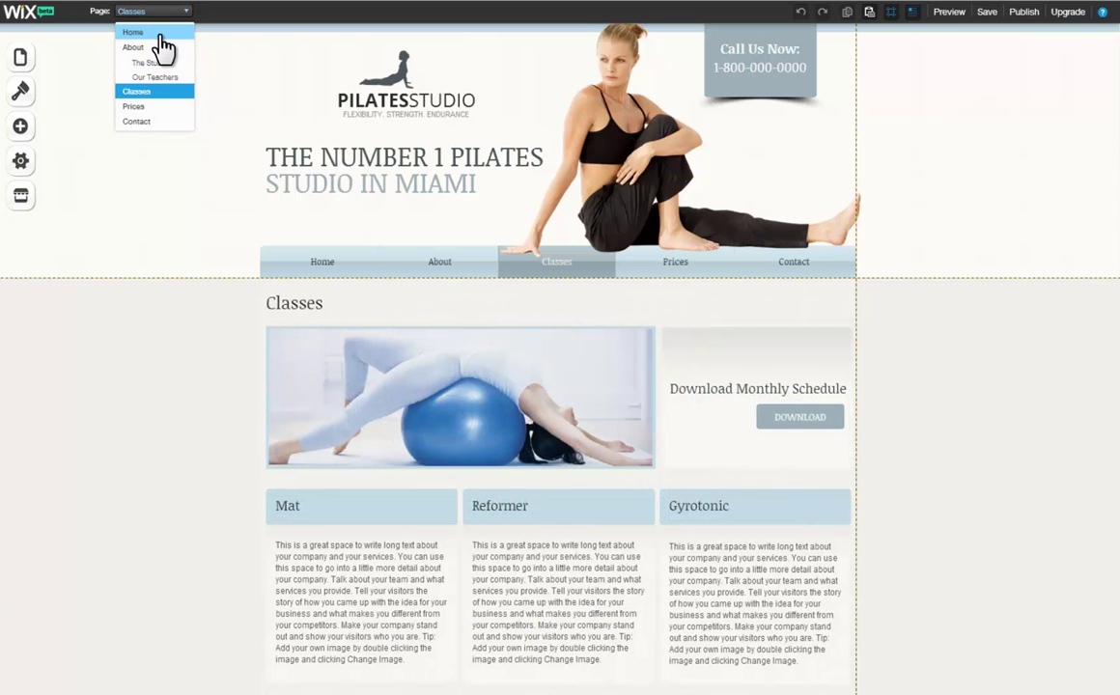
left_click(159, 35)
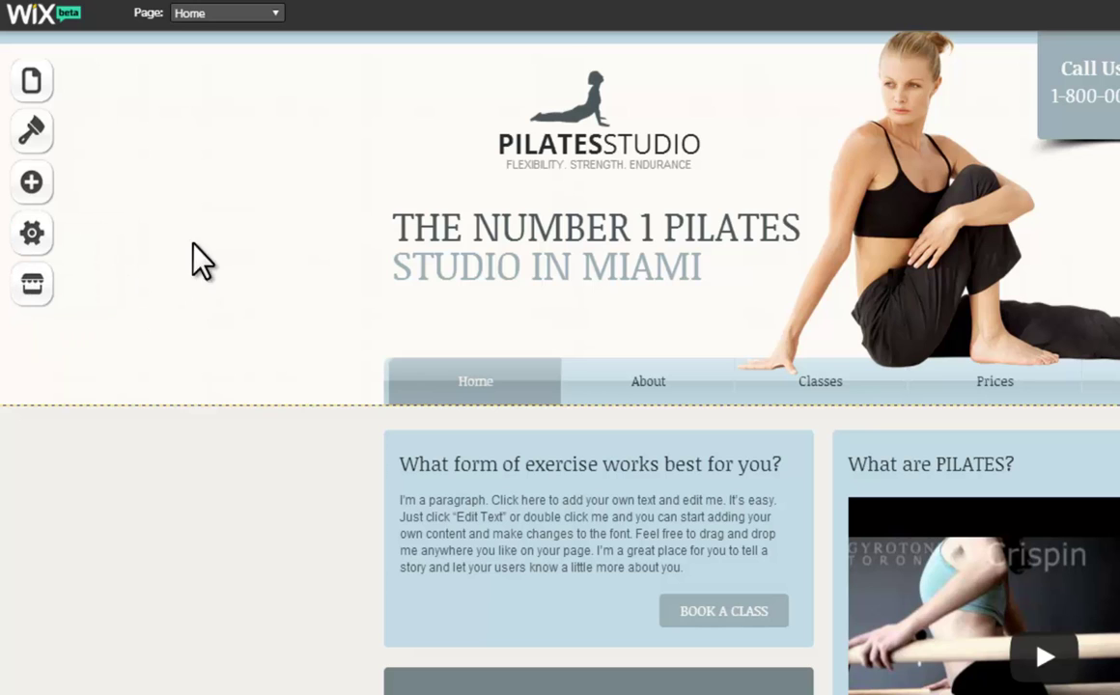
- In the Pages panel, view the Prices page and its title, return to Home, and start adding a page
left_click(34, 85)
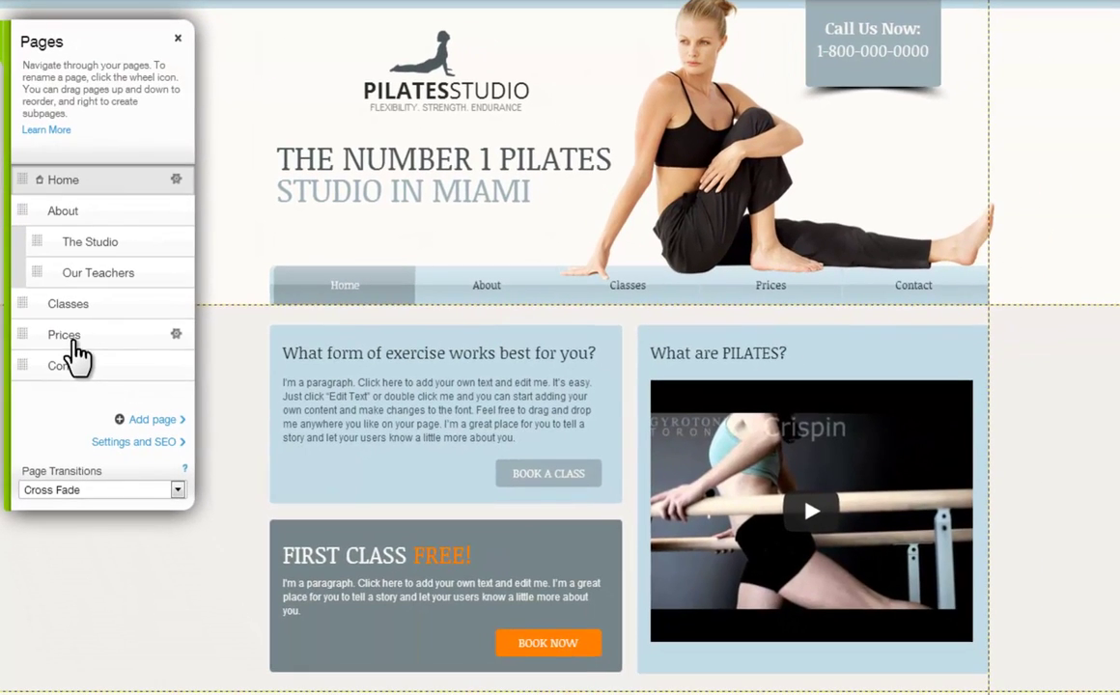
left_click(78, 338)
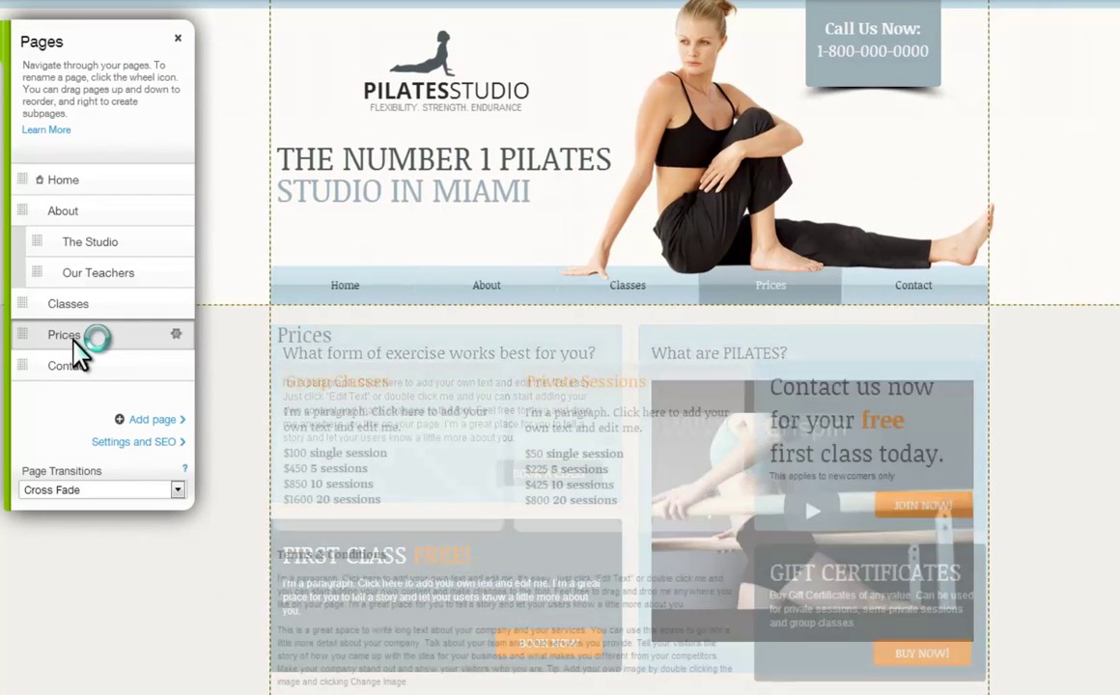
left_click(309, 336)
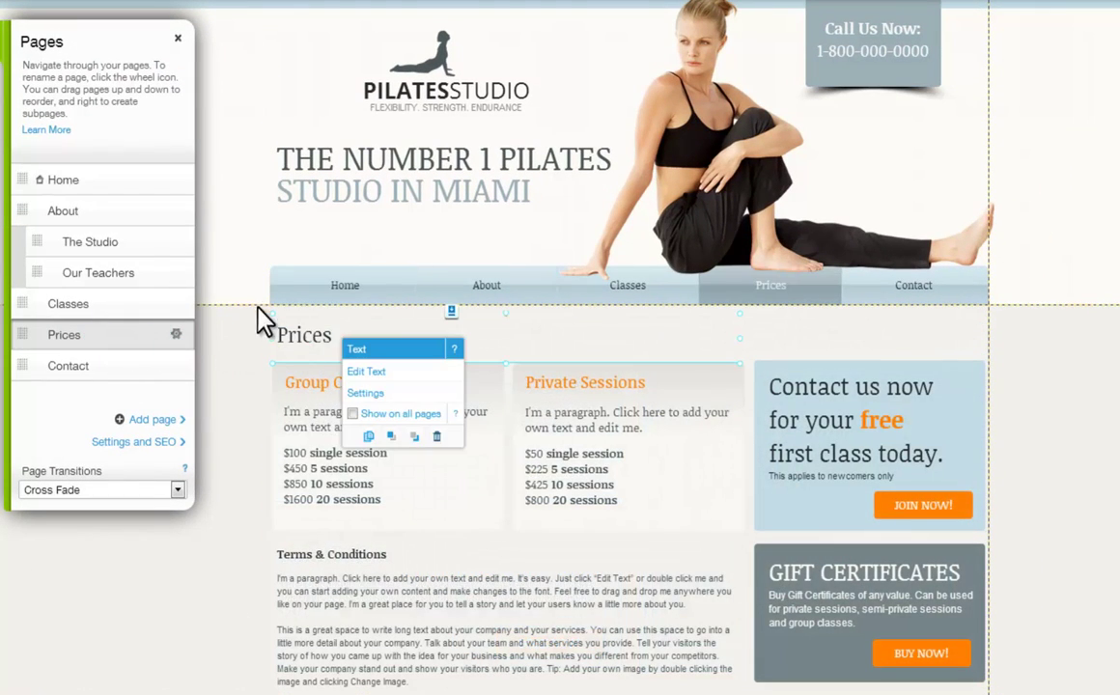
left_click(98, 183)
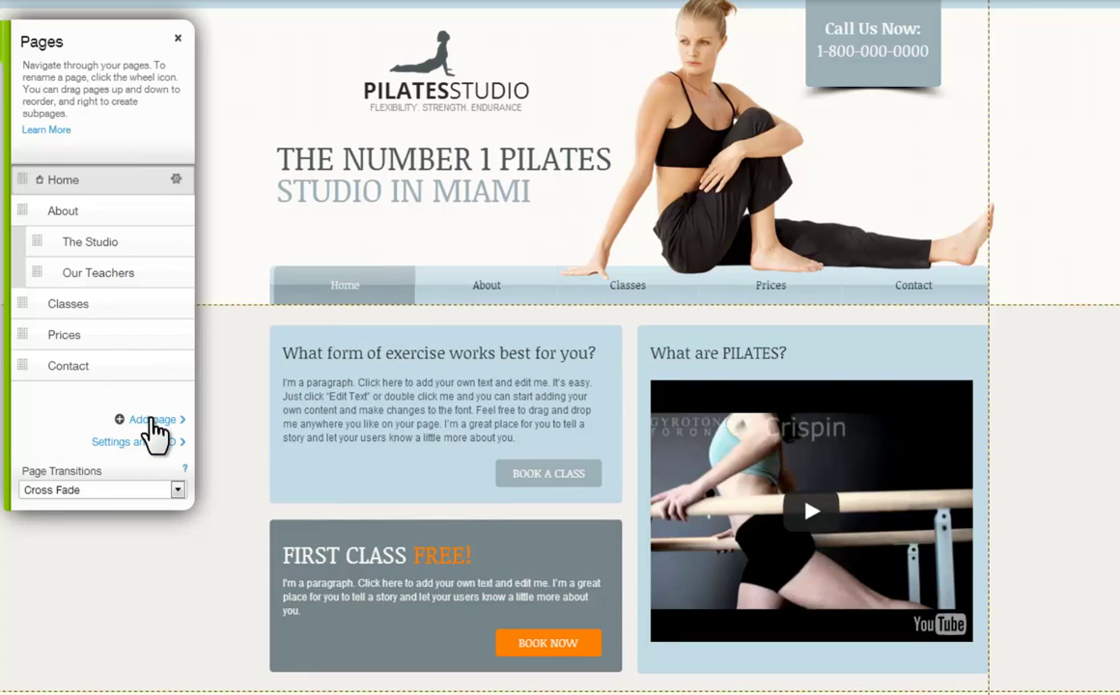
left_click(149, 419)
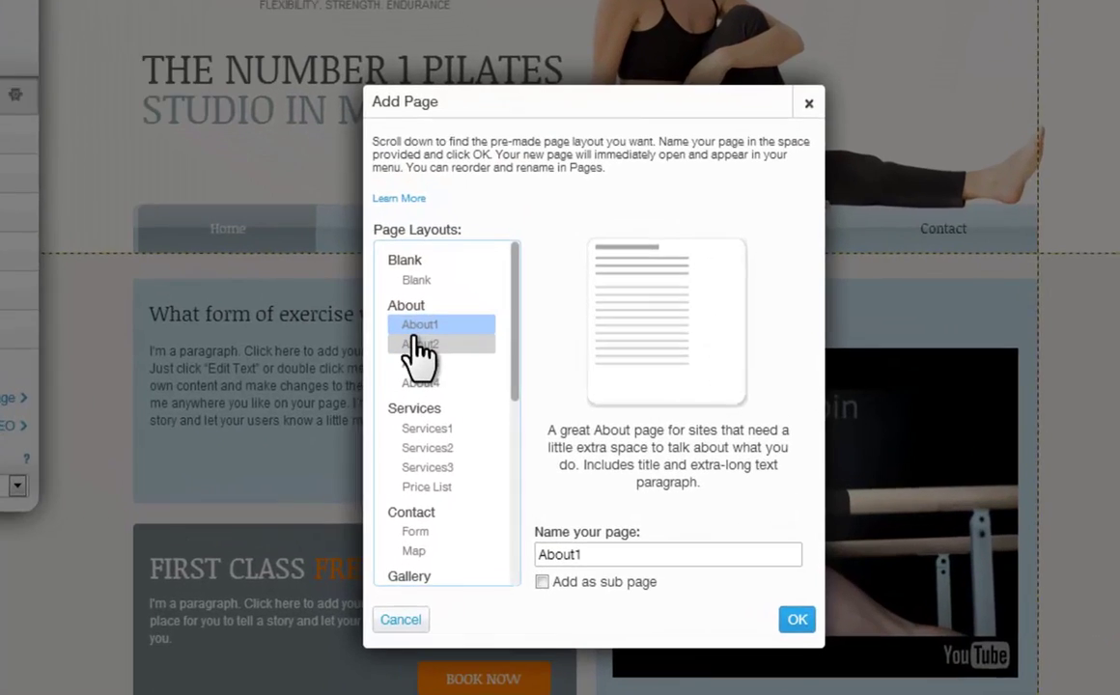
- Create a page named 'New Page' from the About2 layout
left_click(500, 379)
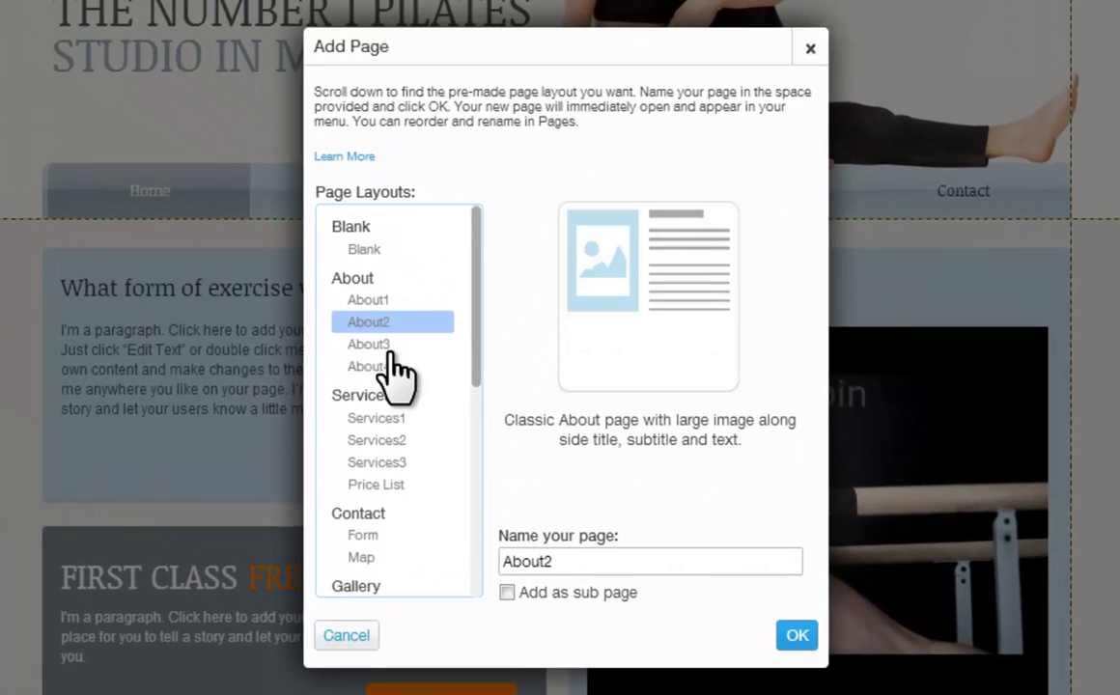
left_click(580, 558)
type("New Page")
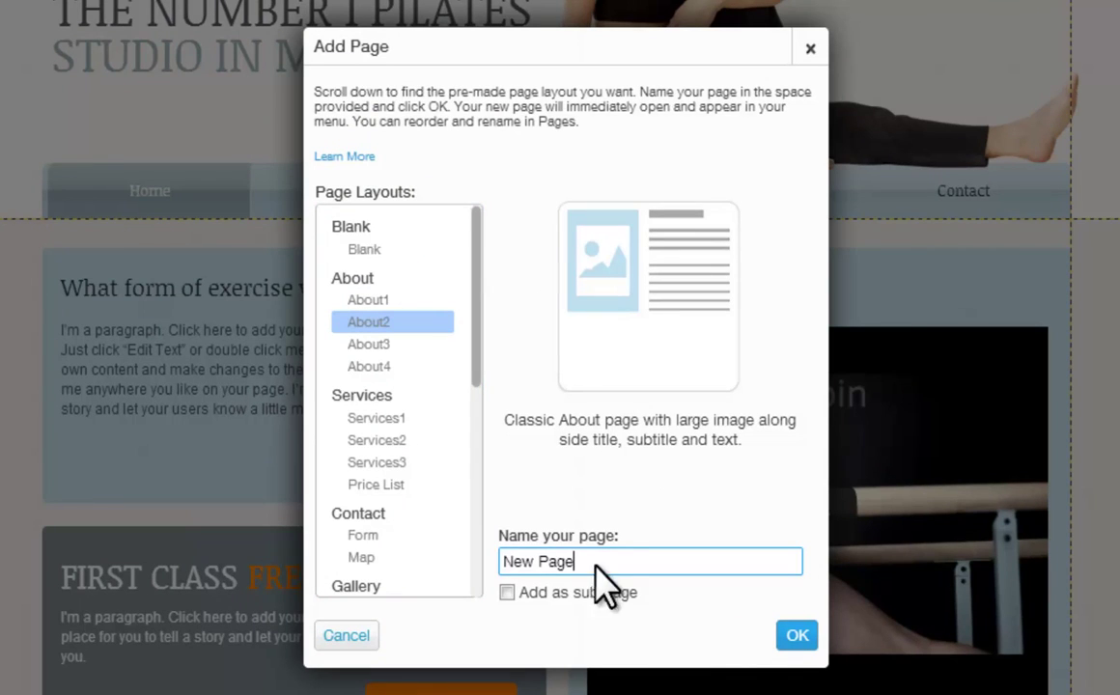
left_click(796, 635)
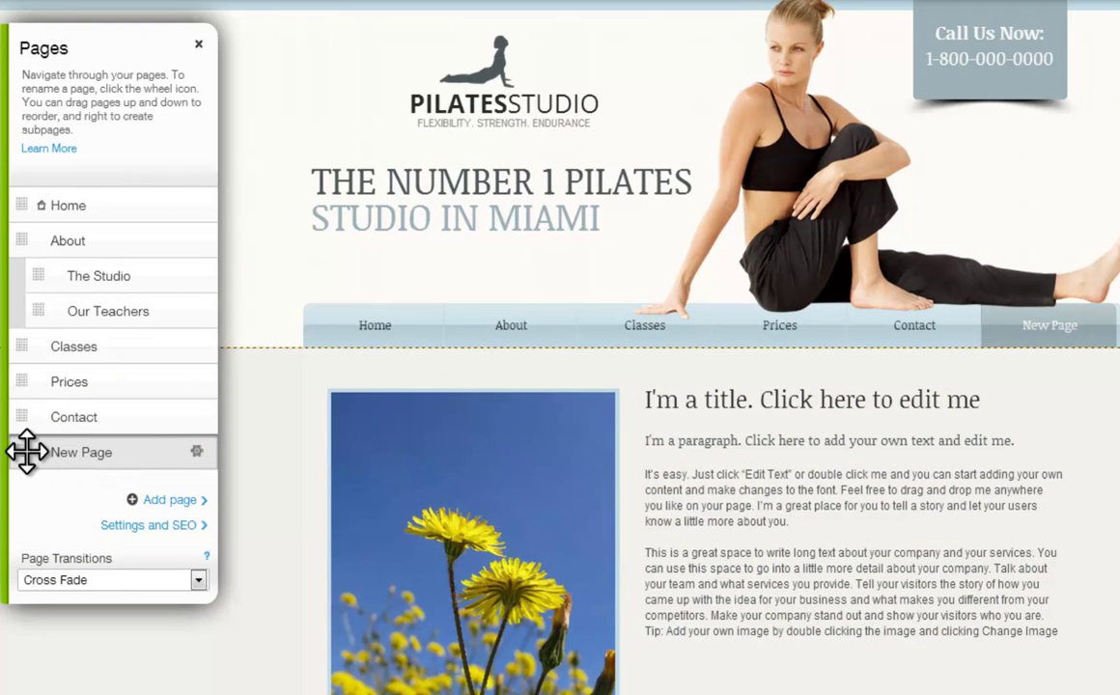
- Drag New Page under About as a subpage and Prices under Classes as a subpage
left_click_drag(20, 450, 20, 350)
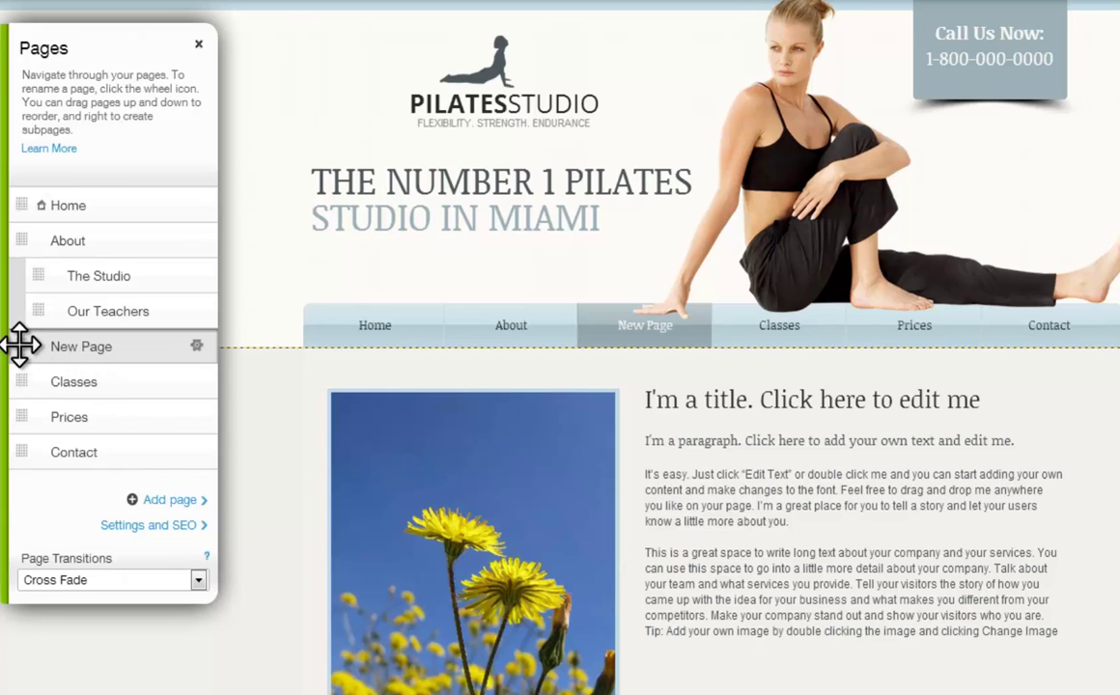
left_click_drag(29, 343, 45, 348)
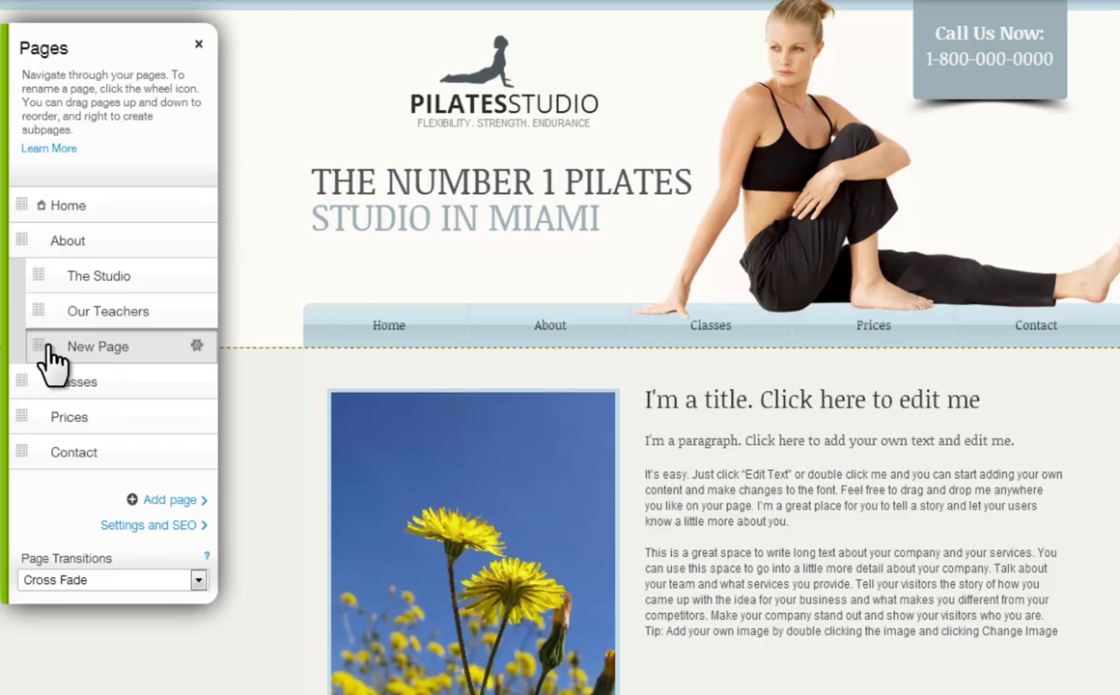
left_click_drag(23, 418, 77, 434)
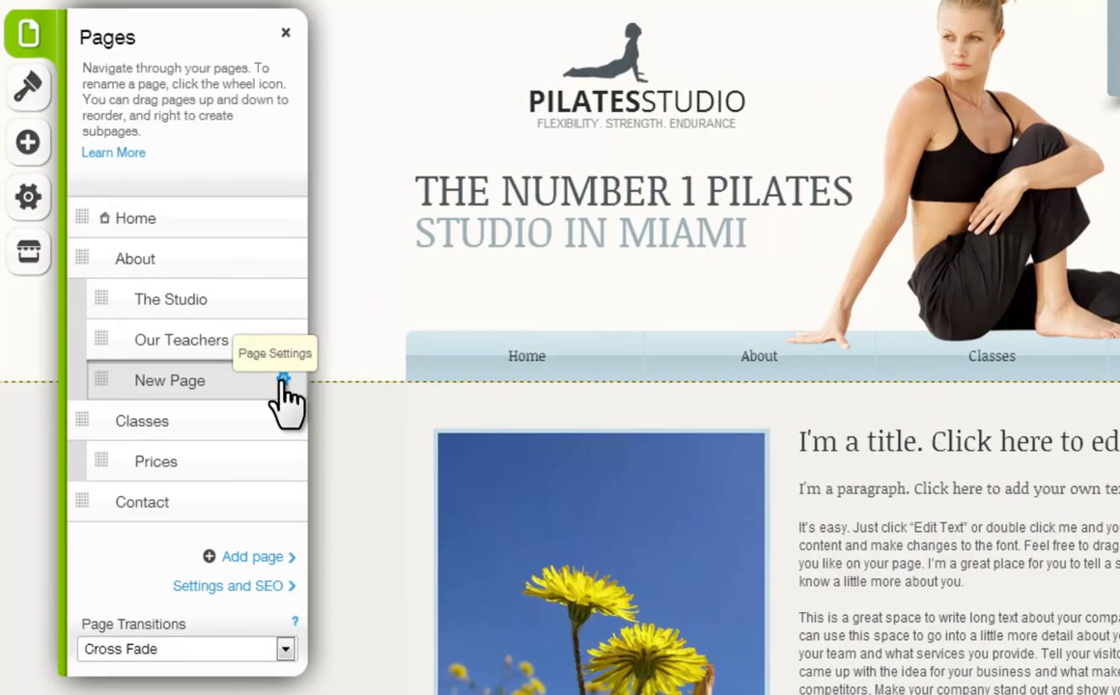
- Open New Page's settings, select its page name field, then choose to change its style
left_click(283, 381)
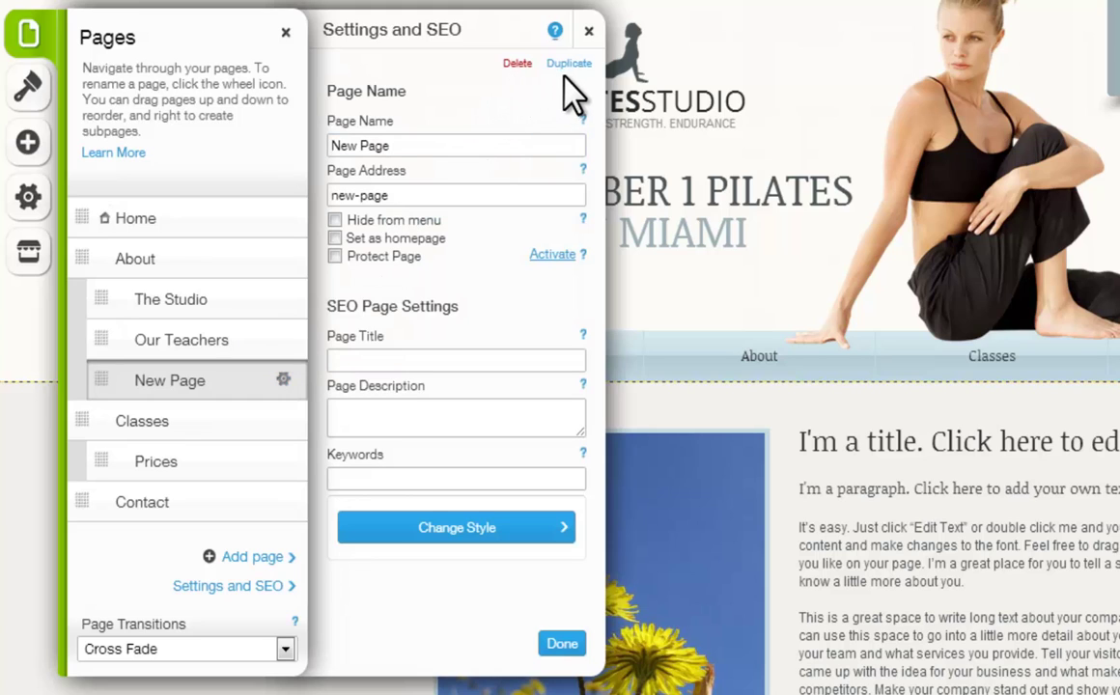
left_click(400, 147)
left_click(462, 536)
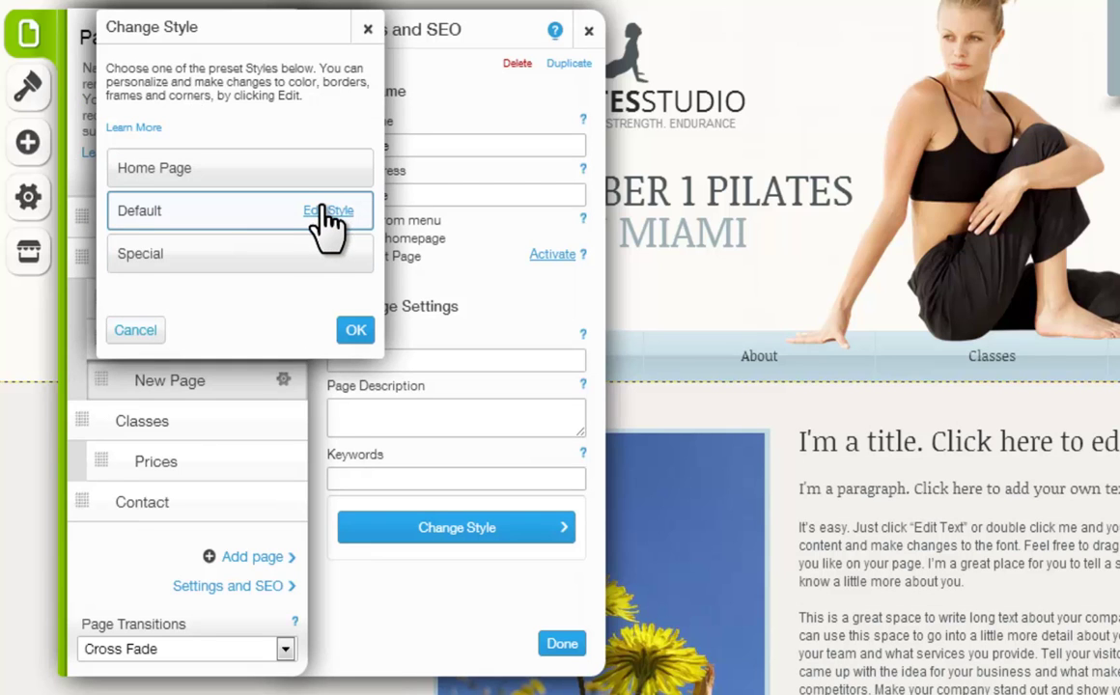
- Give New Page's Default style a bordered skin with 9 px rounded corners, then close settings
left_click(324, 212)
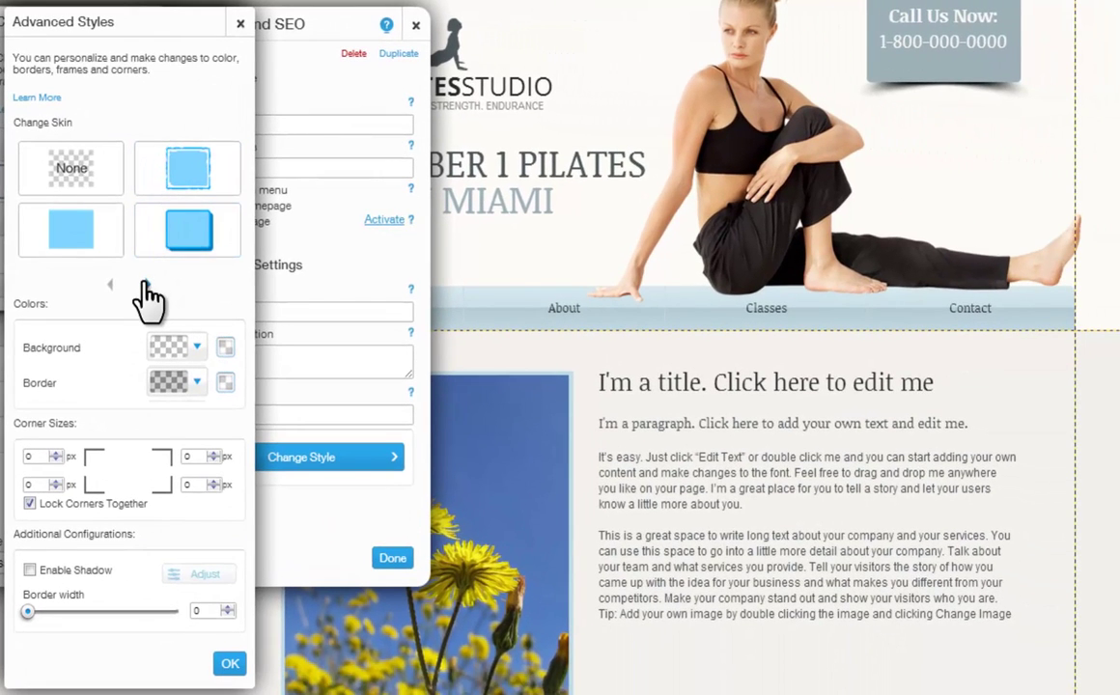
left_click(144, 287)
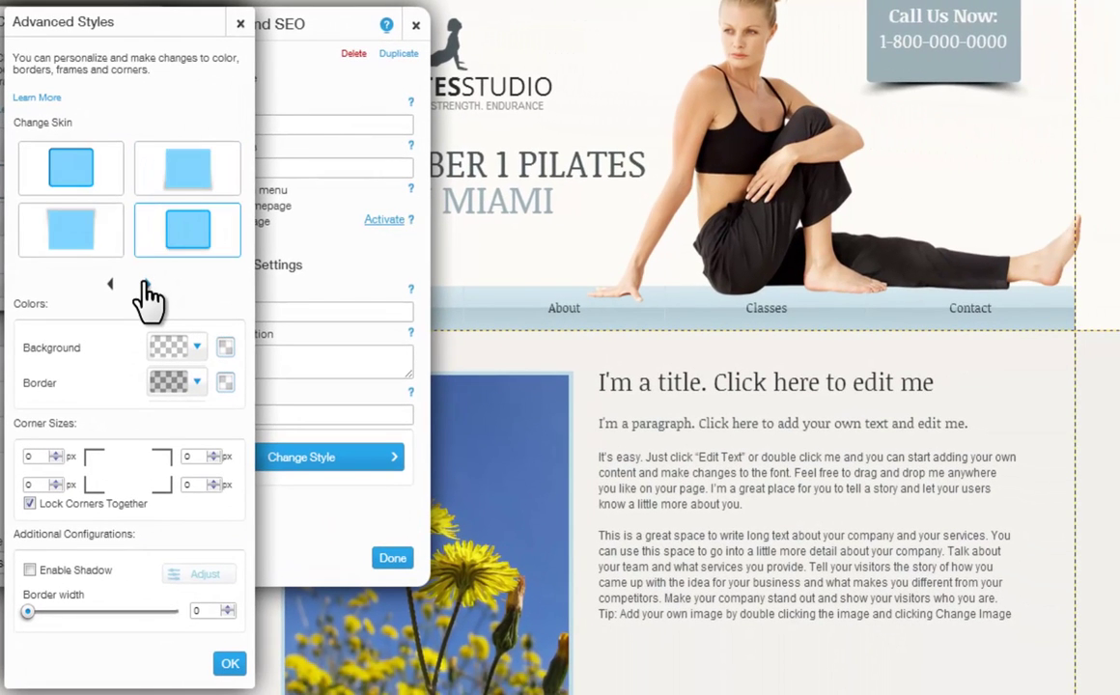
left_click(93, 181)
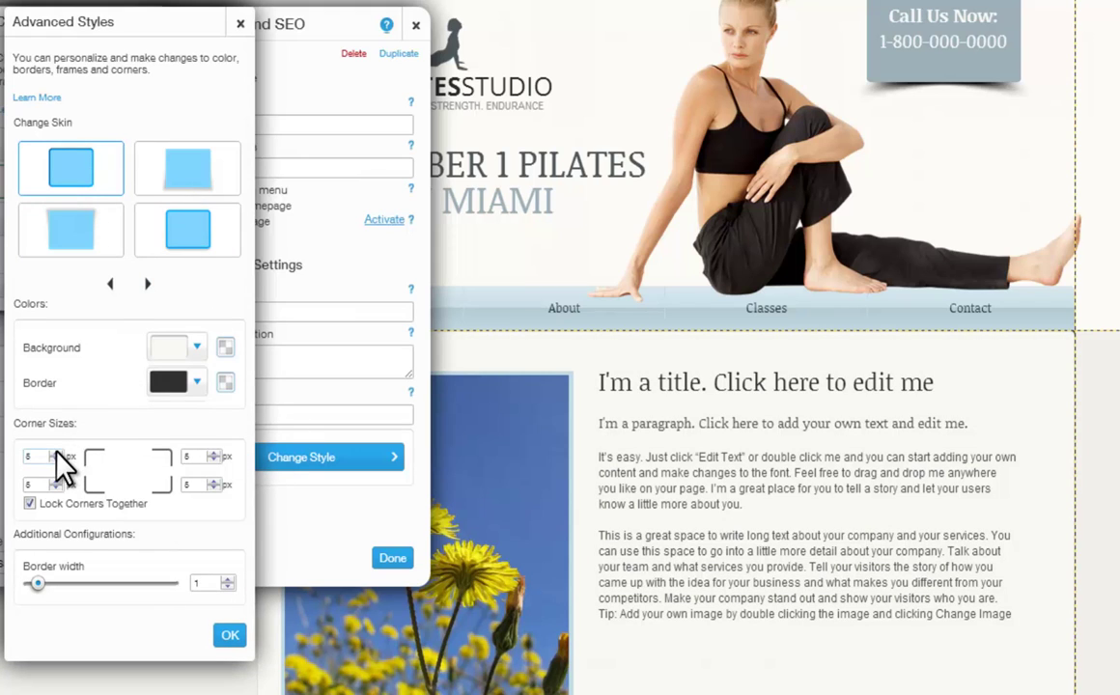
left_click(53, 453)
type("9")
left_click(110, 284)
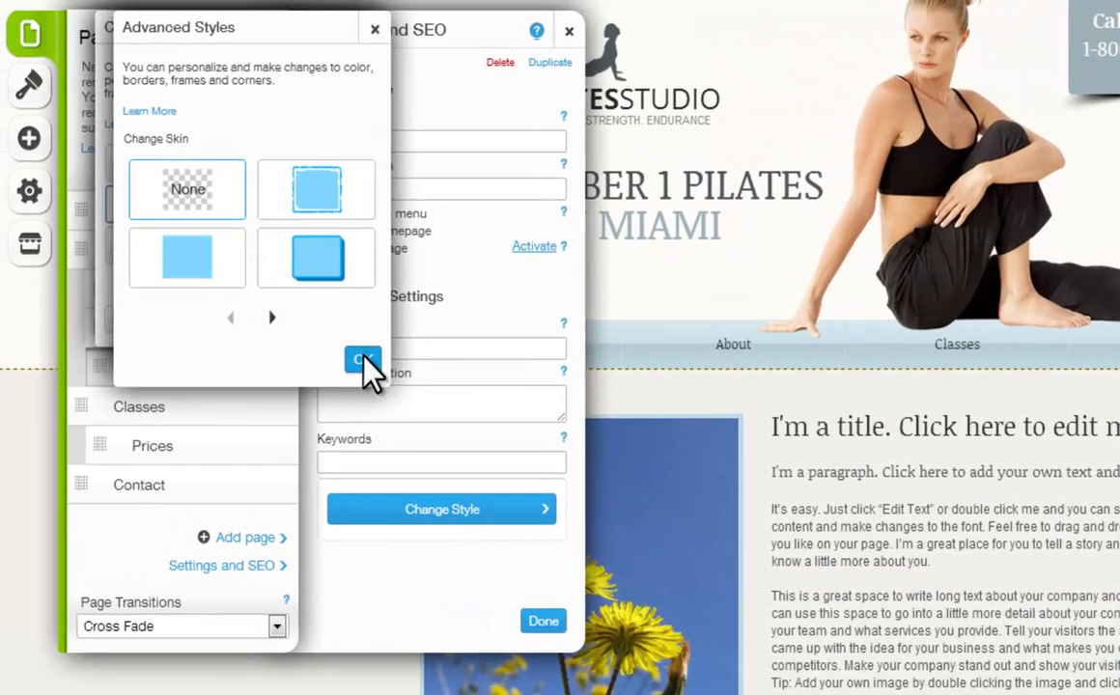
left_click(230, 634)
left_click(346, 320)
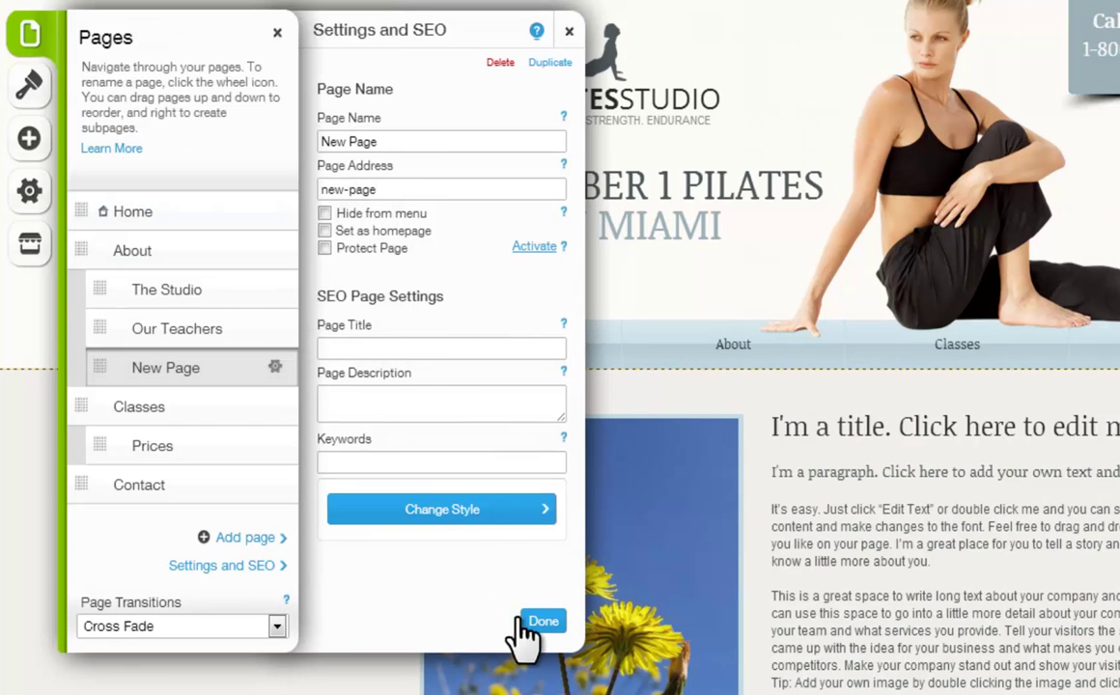
left_click(541, 621)
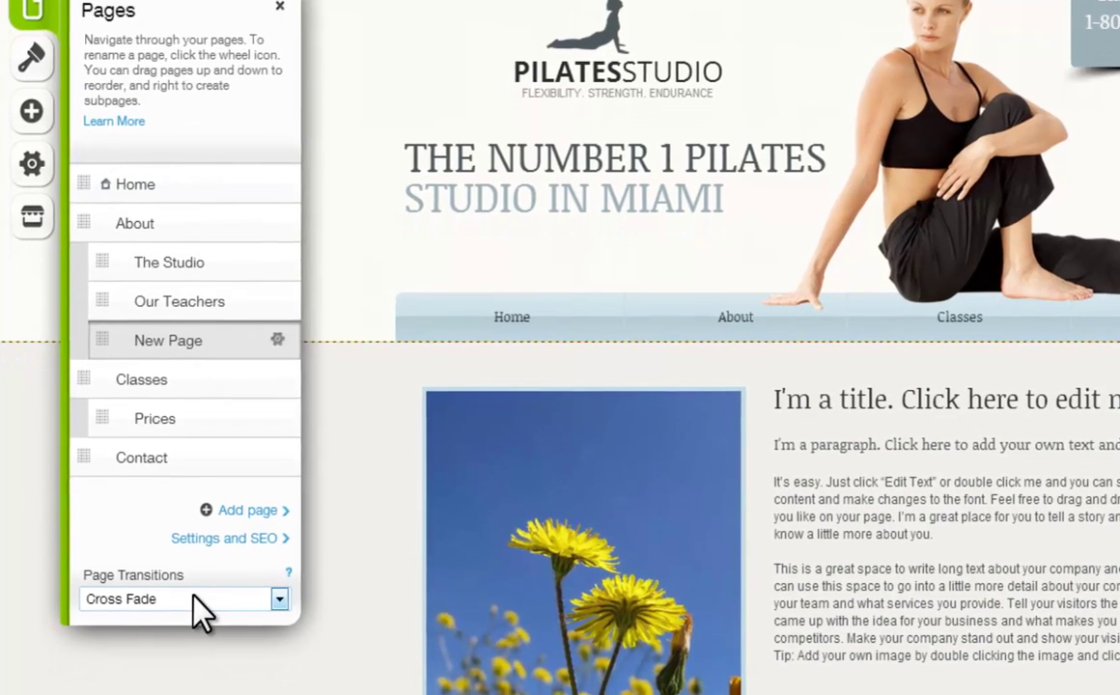
- Set the page transition to Out-In, review New Page's settings and SEO, then close the panels
left_click(193, 625)
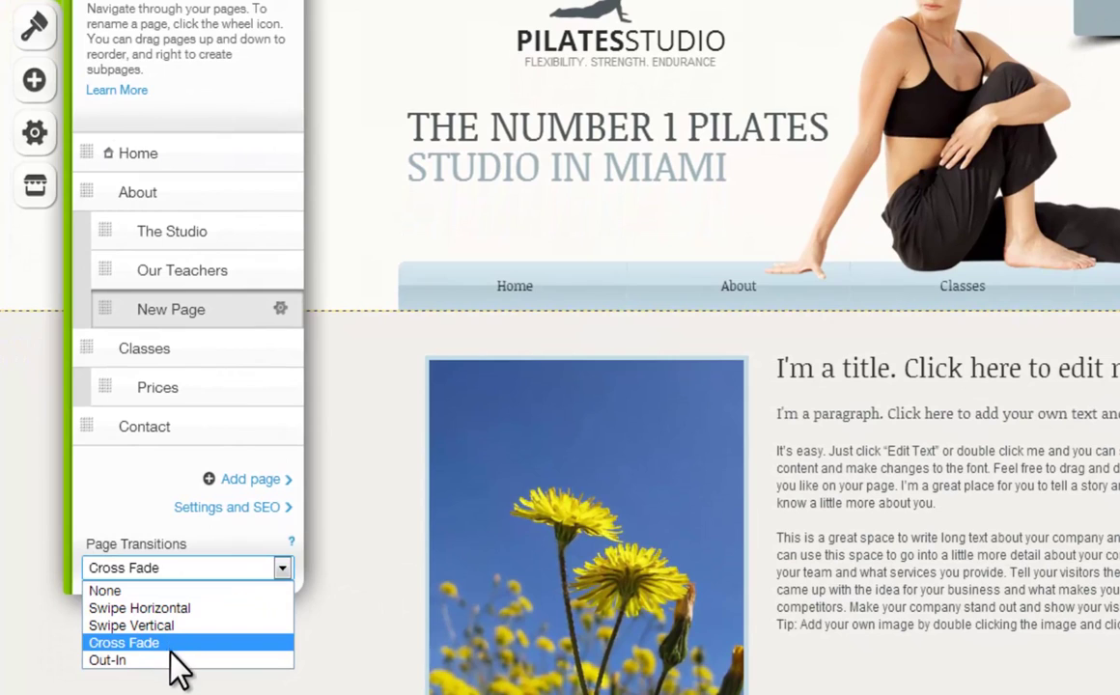
left_click(179, 660)
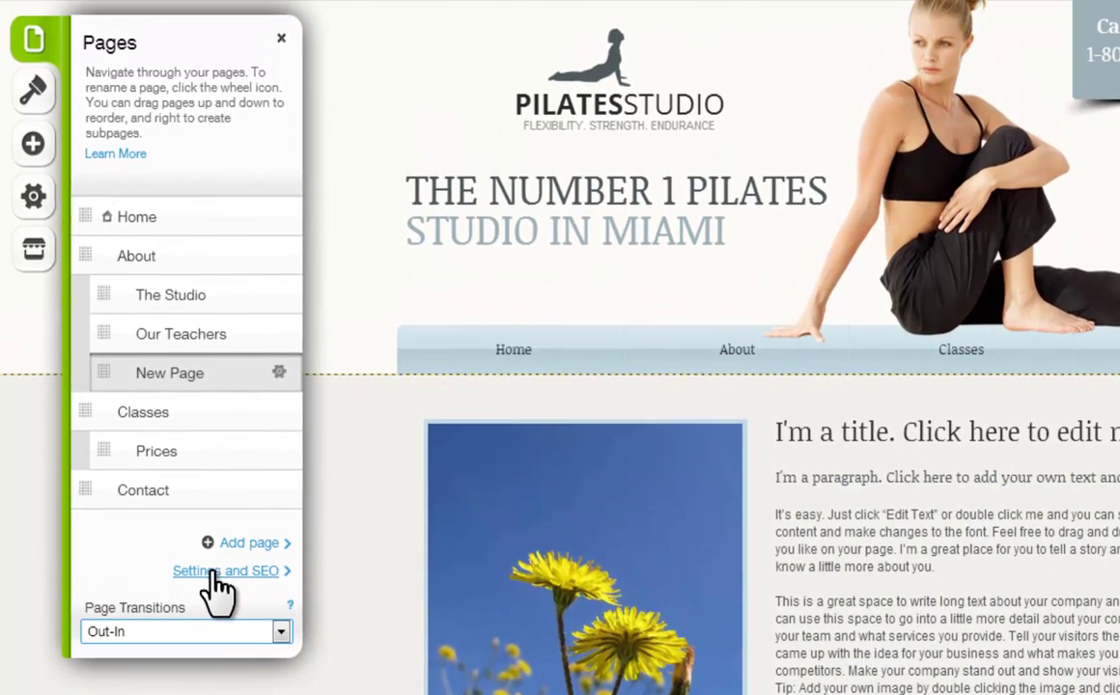
left_click(219, 572)
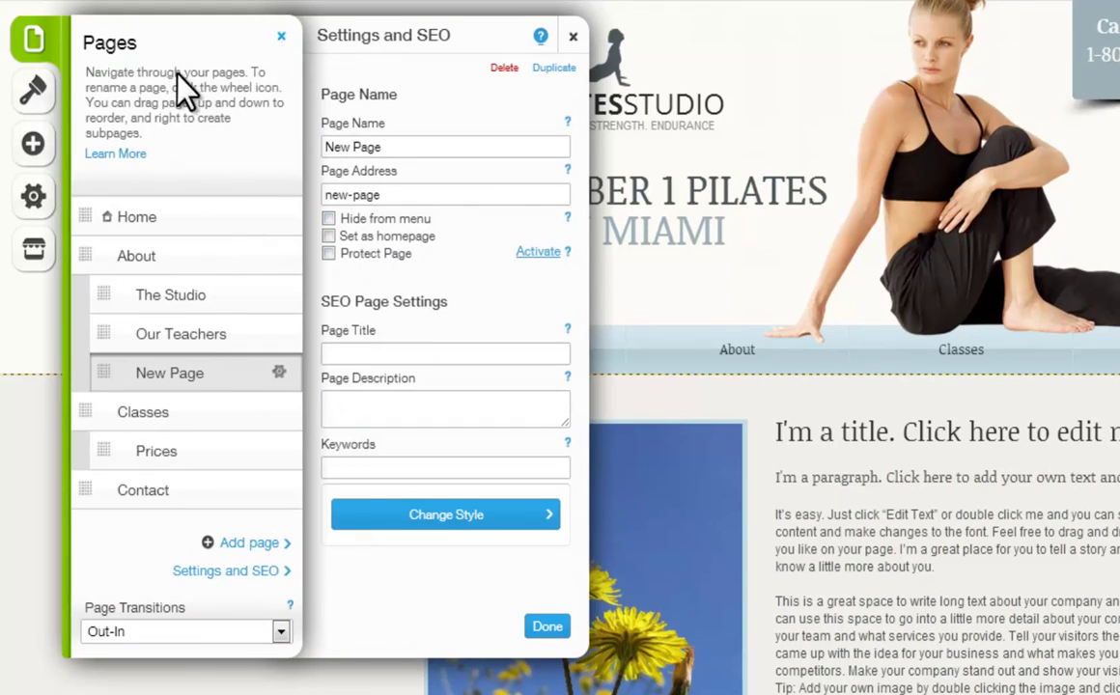
left_click(281, 36)
left_click(39, 96)
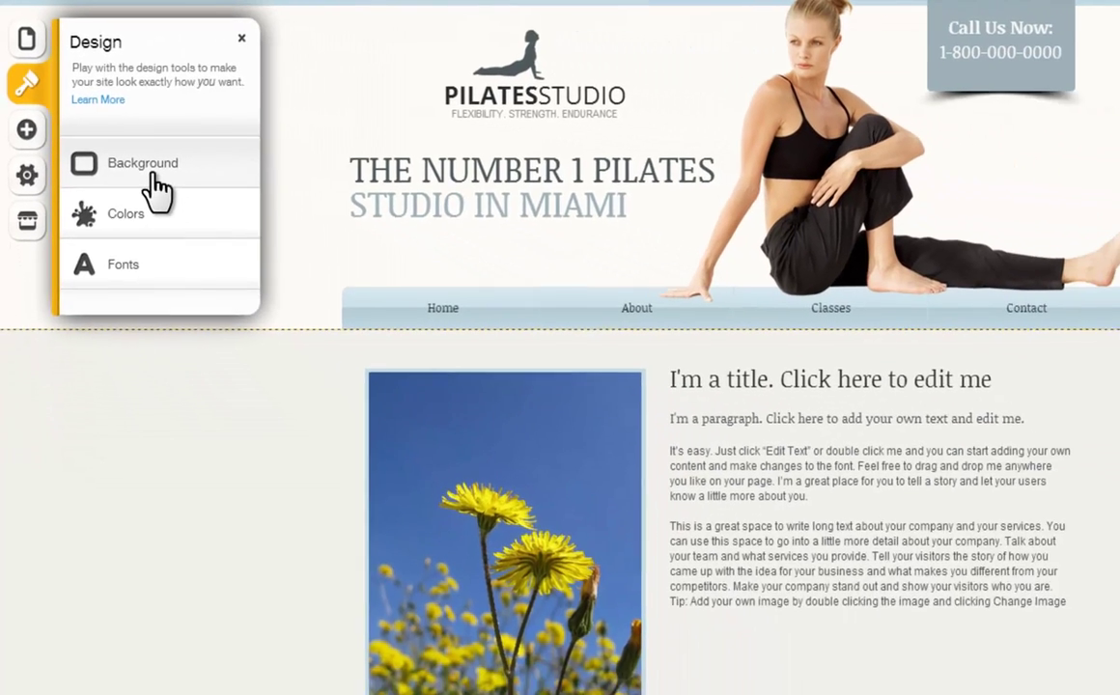
- Make the page background solid yellow and open background customization to choose an image
left_click(225, 249)
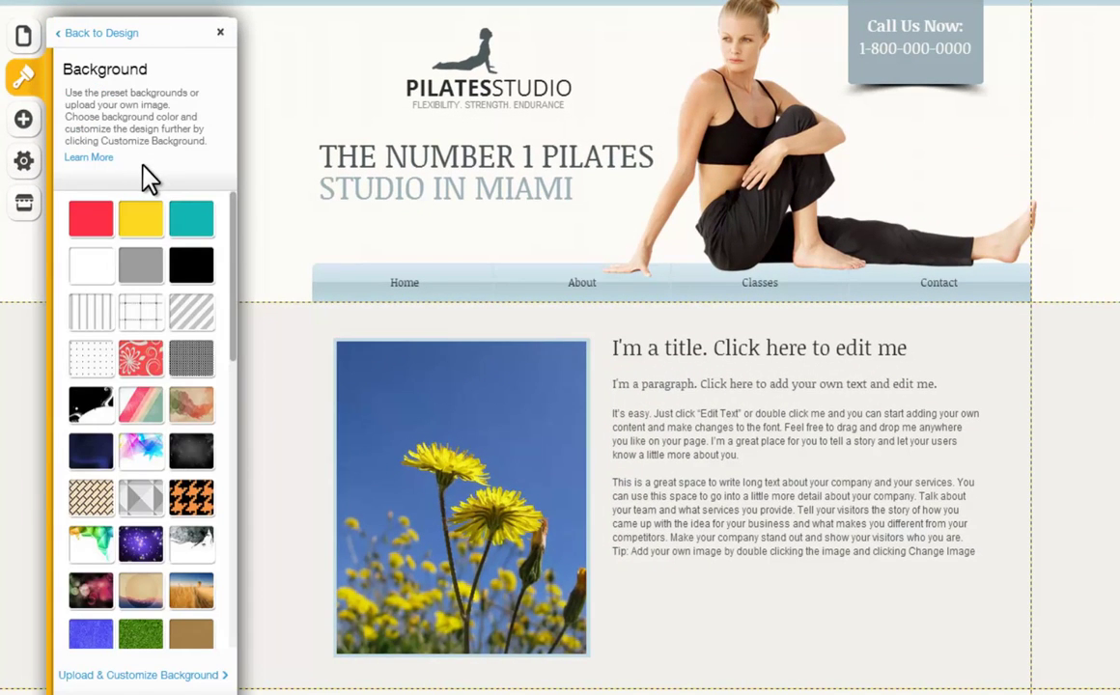
left_click(145, 231)
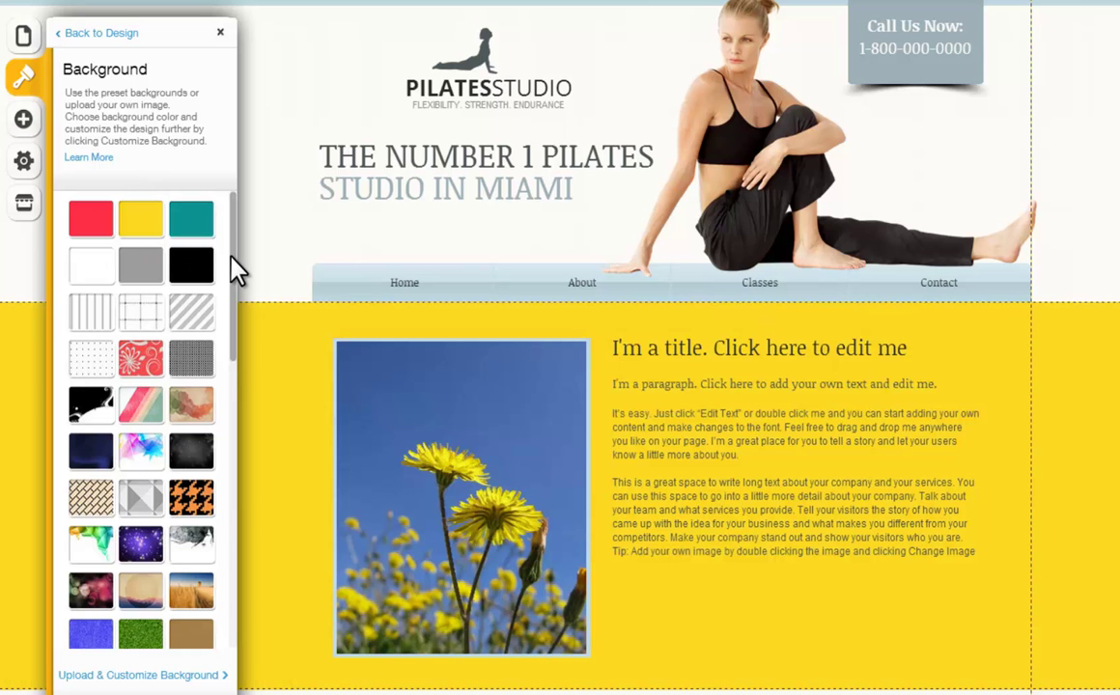
left_click_drag(230, 300, 236, 373)
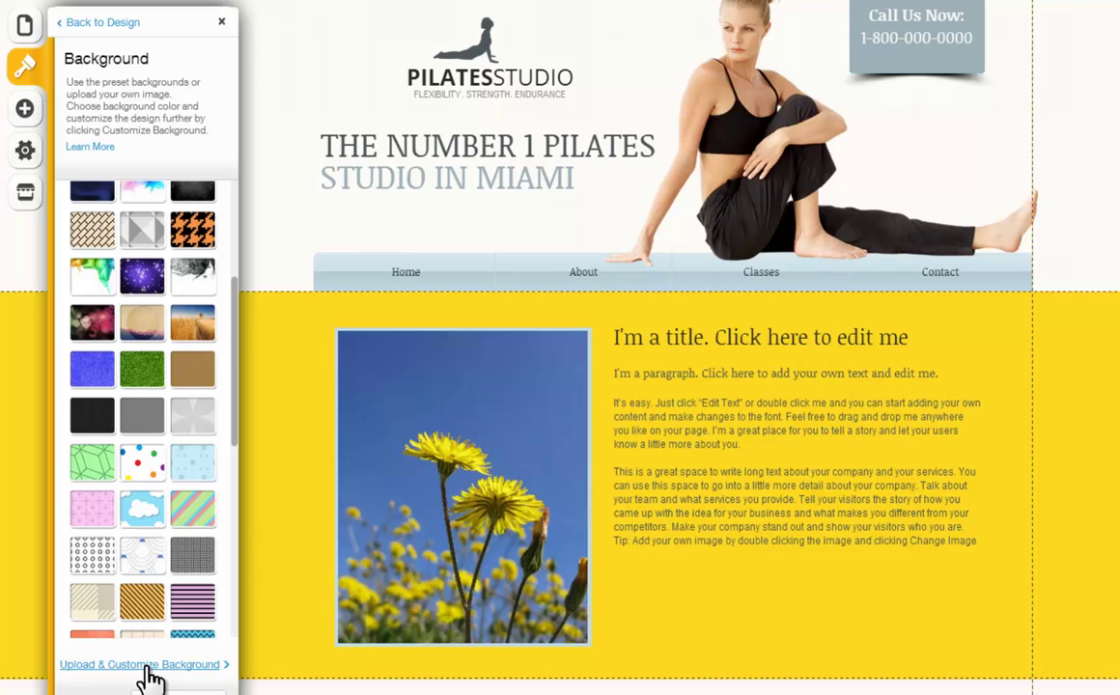
left_click(144, 665)
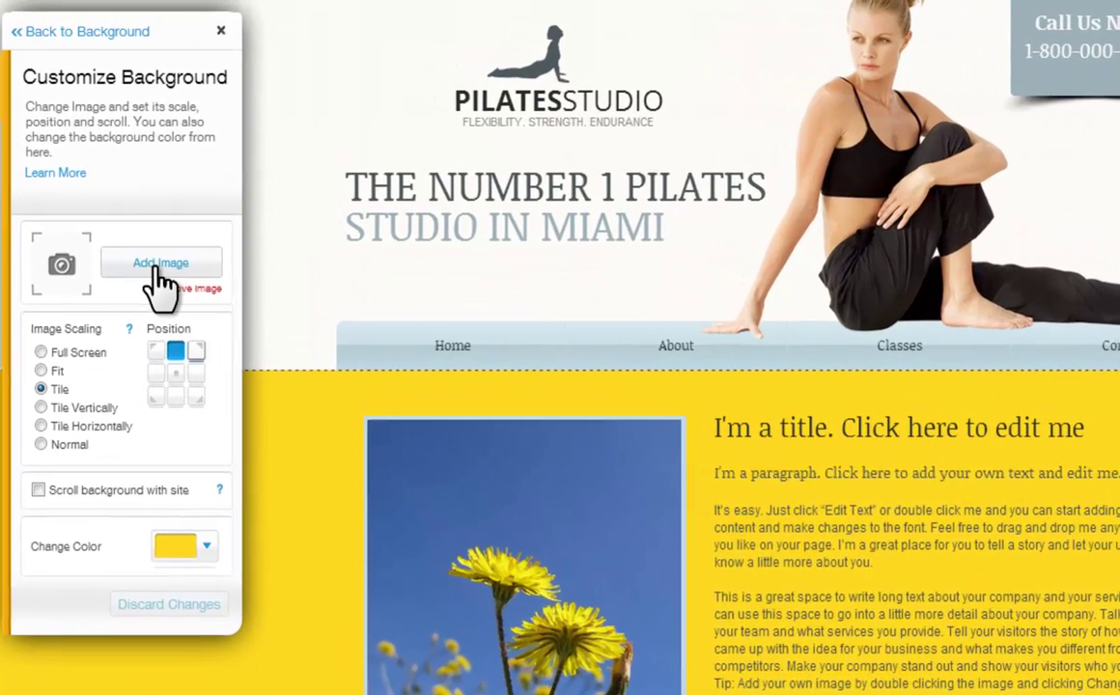
left_click(160, 280)
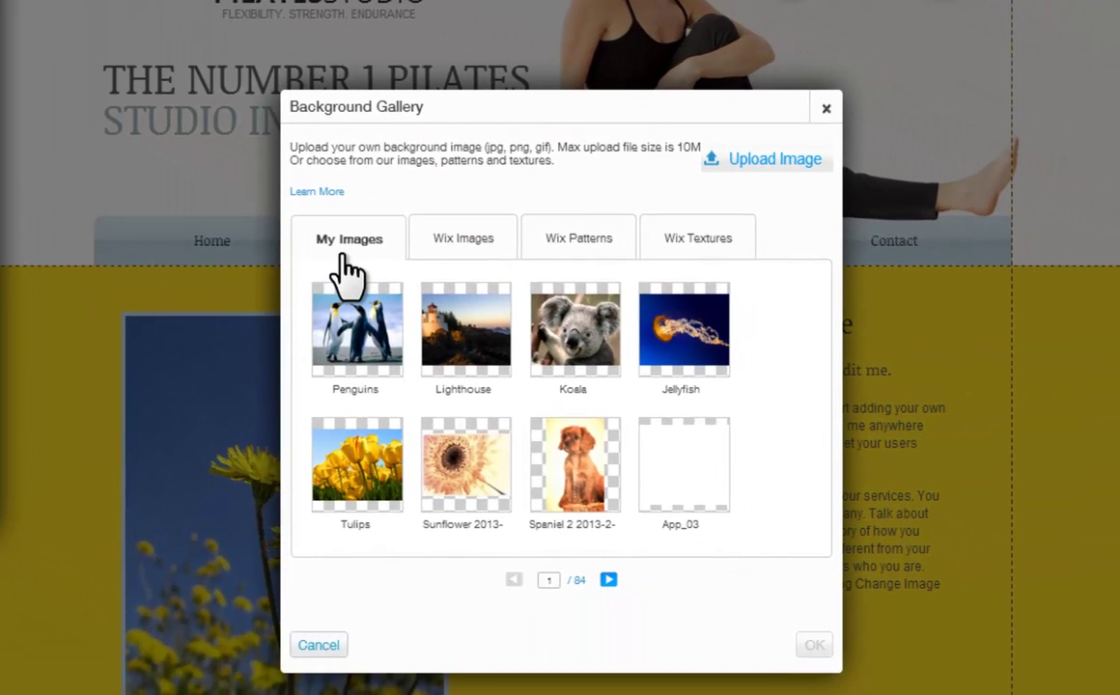
- Upload the Hydrangeas photo from the computer and apply it as the page background
left_click(442, 253)
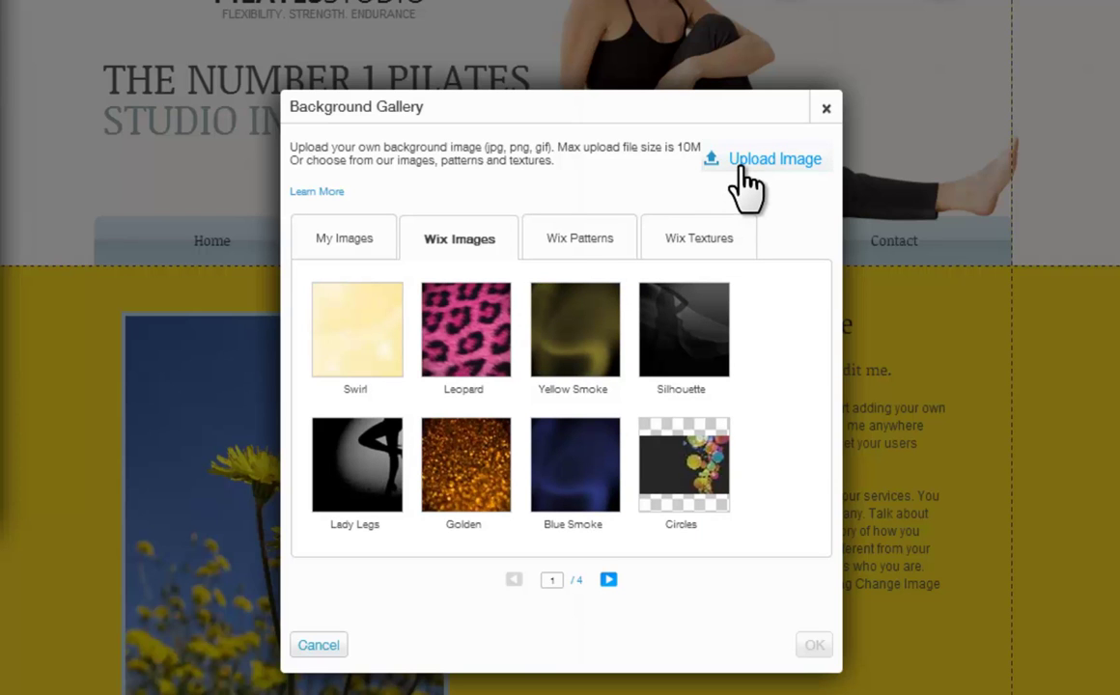
left_click(772, 163)
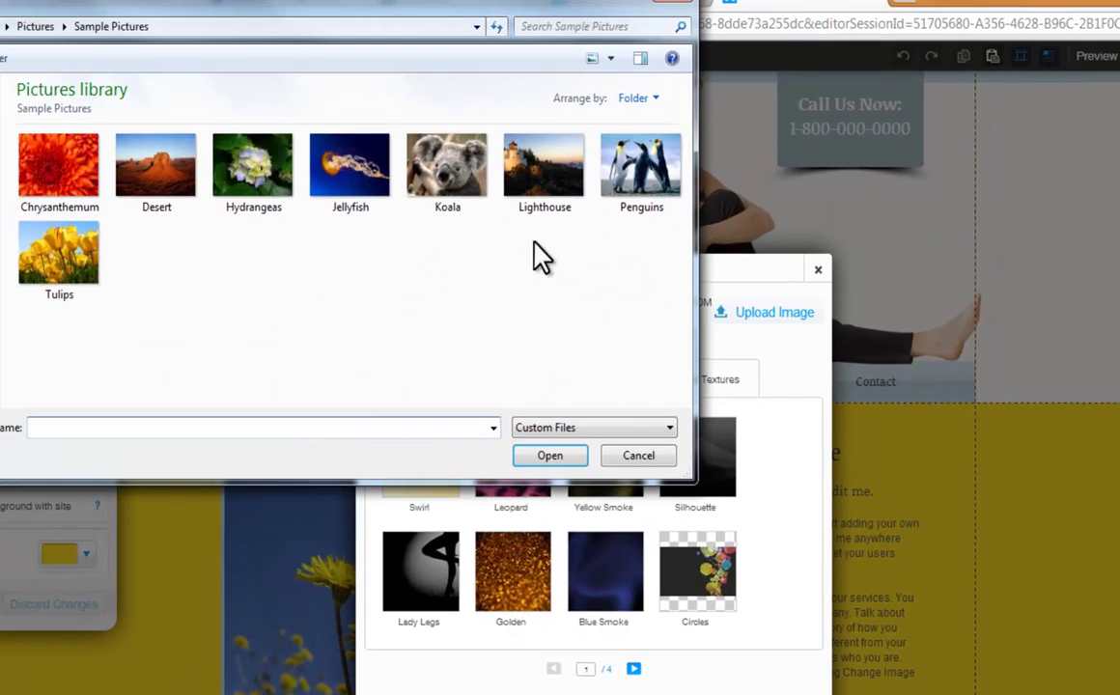
left_click(249, 172)
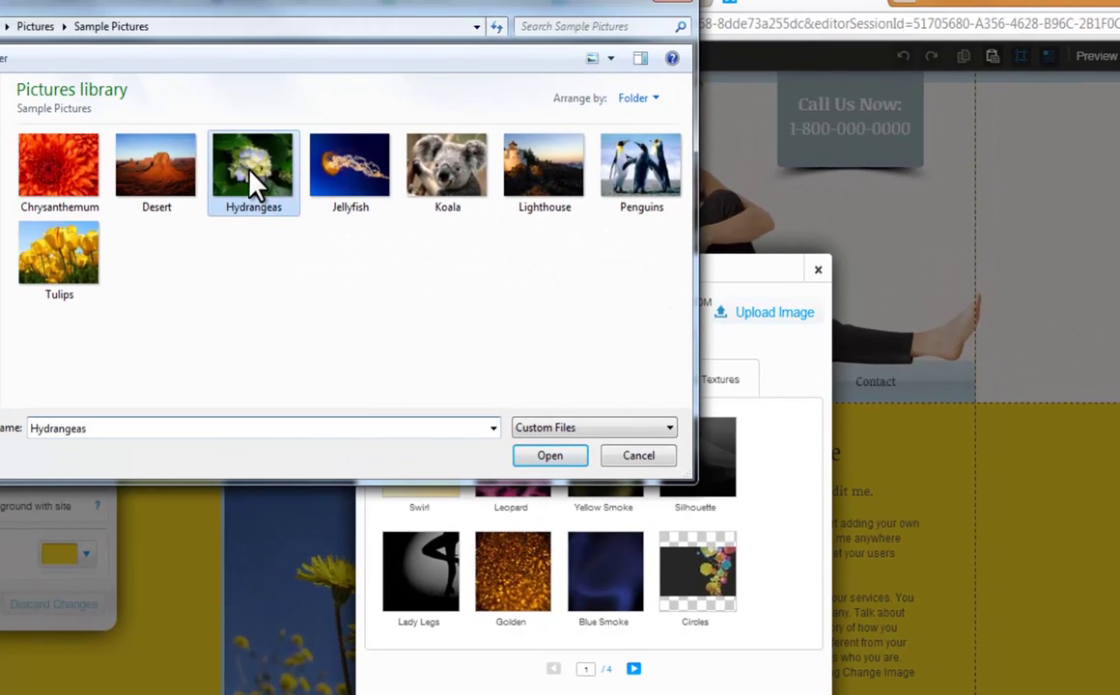
left_click(539, 460)
left_click(409, 379)
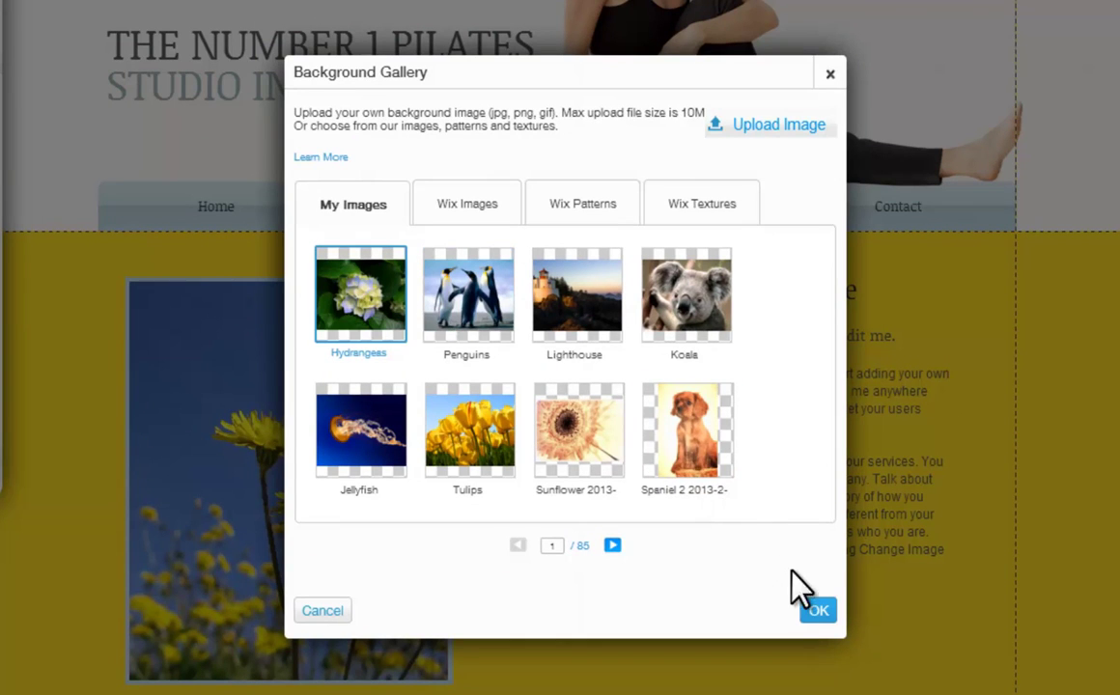
left_click(818, 616)
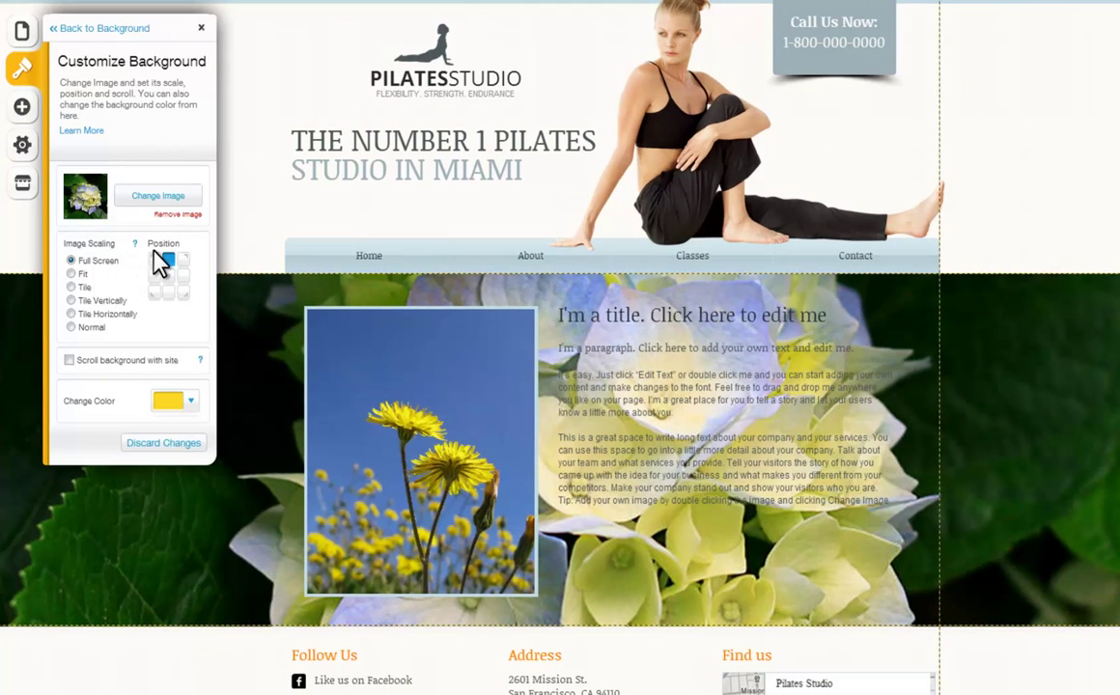
- Try Tile Vertically, middle-left position and Full Screen scaling for the hydrangea background
left_click(71, 300)
left_click(152, 292)
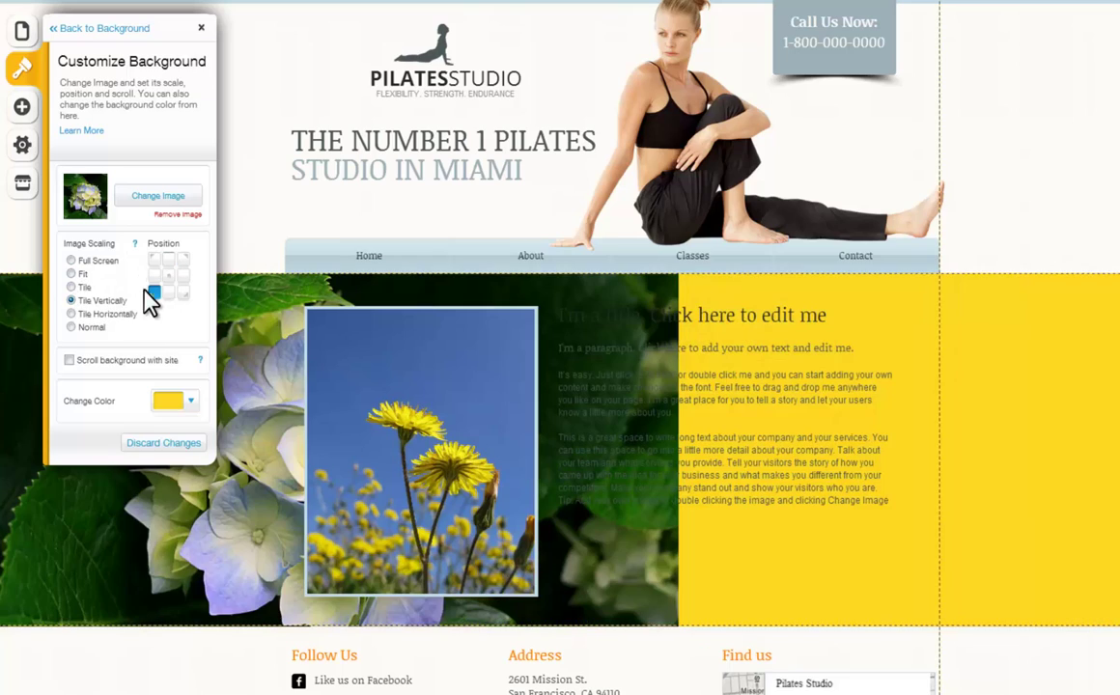
left_click(71, 261)
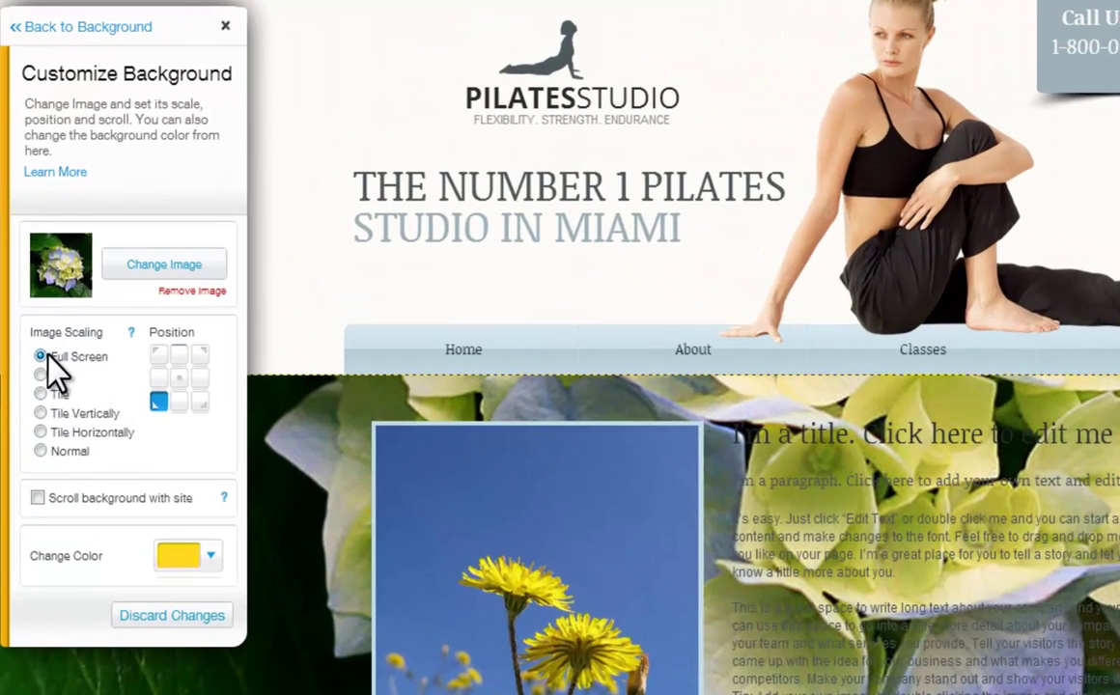
- Remove the background image and set the background colour to light blue
left_click(194, 293)
left_click(179, 557)
left_click(249, 499)
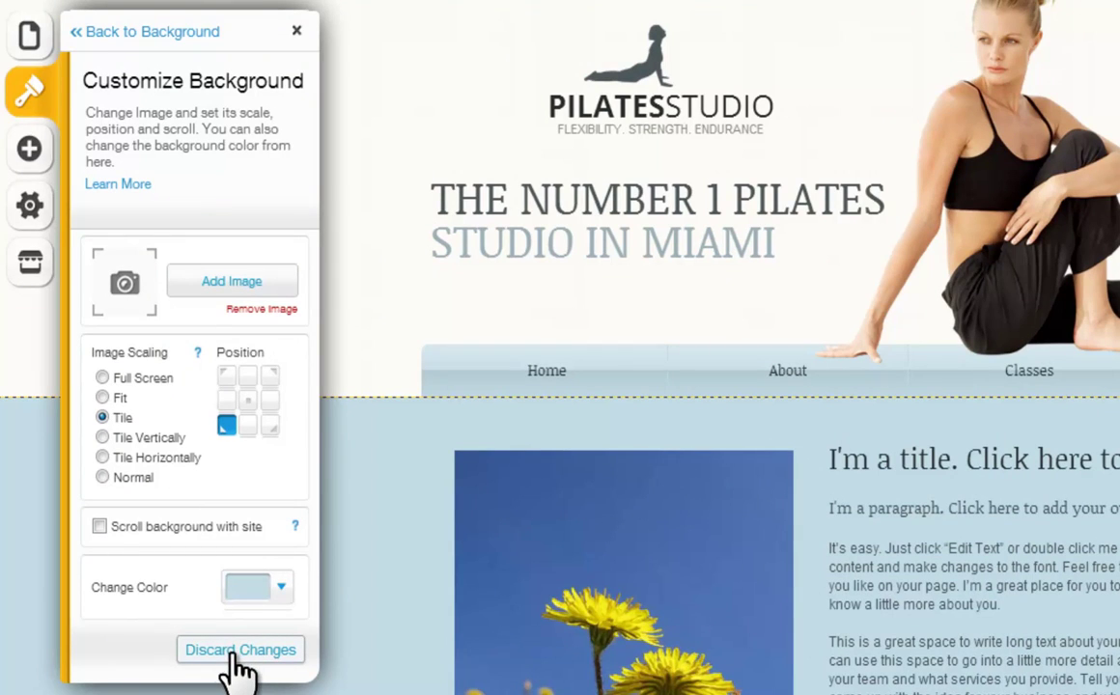
left_click(176, 36)
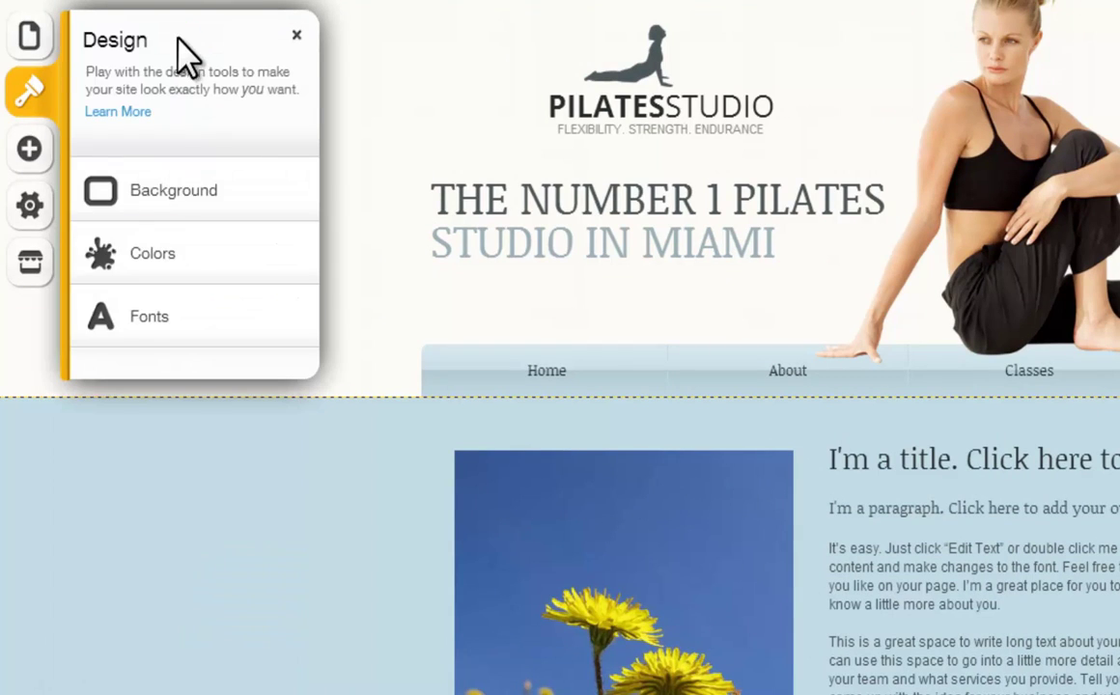
- Apply the My Blue Sneakers palette and recolour one extra swatch to green 36C900
left_click(182, 278)
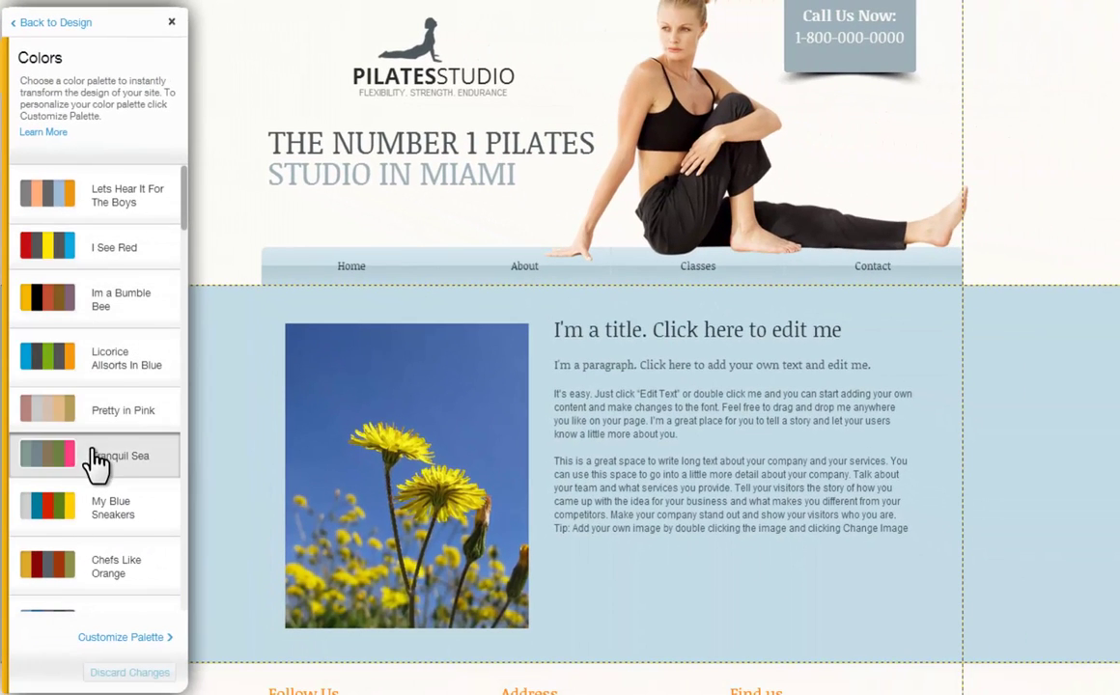
left_click(94, 513)
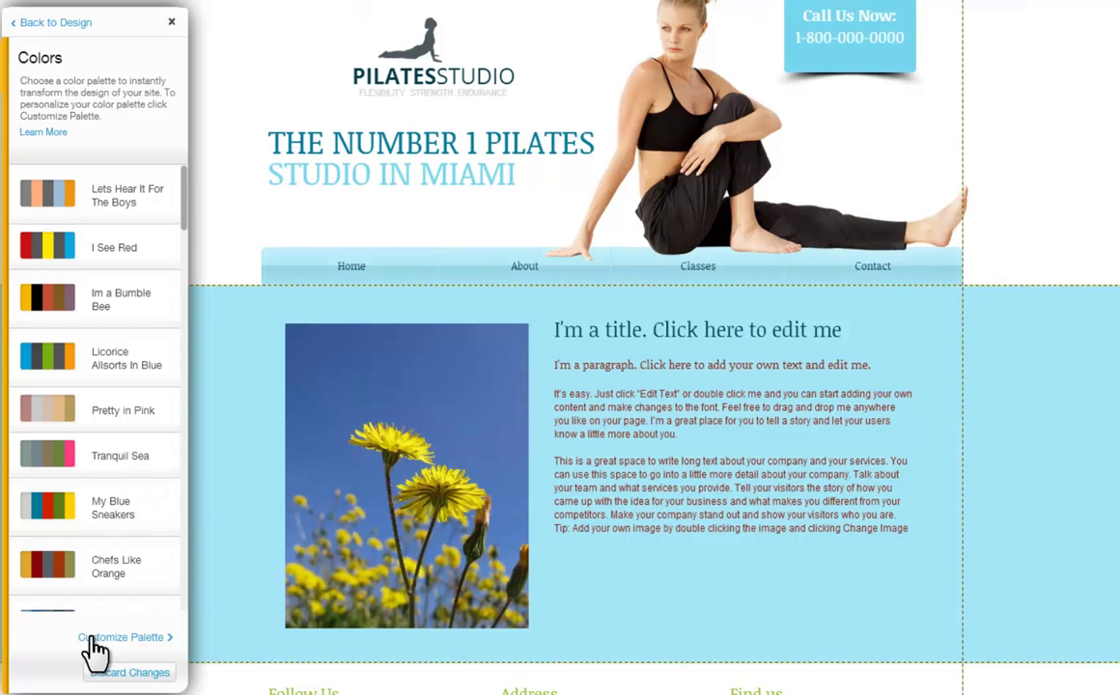
left_click(106, 638)
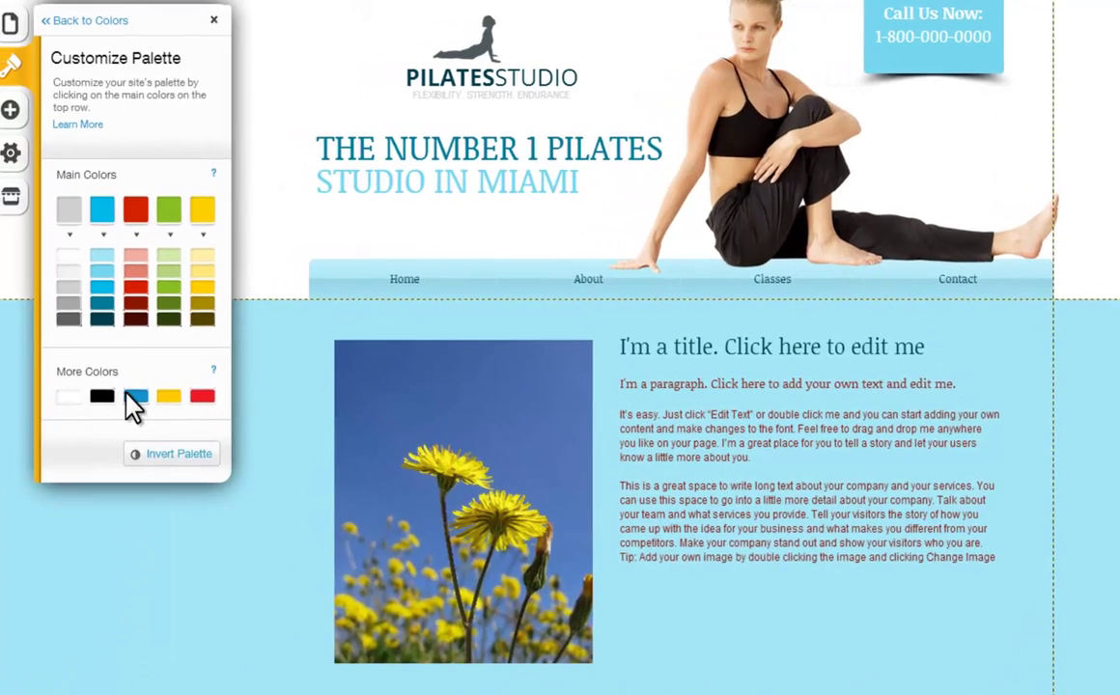
left_click(96, 376)
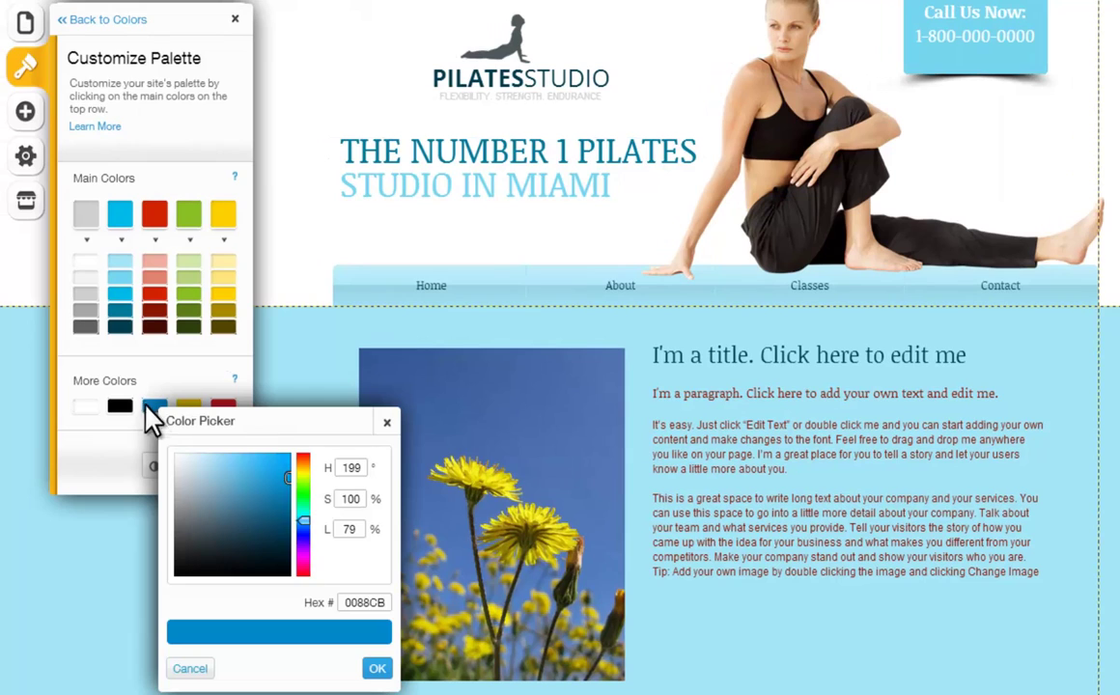
left_click(305, 493)
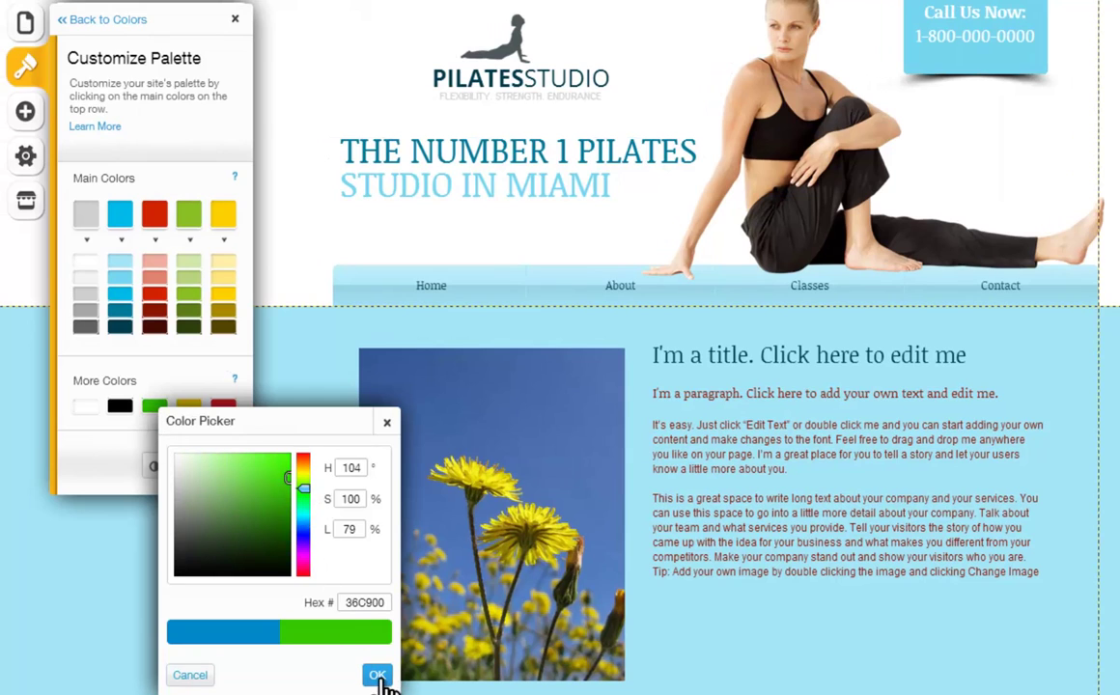
left_click(378, 677)
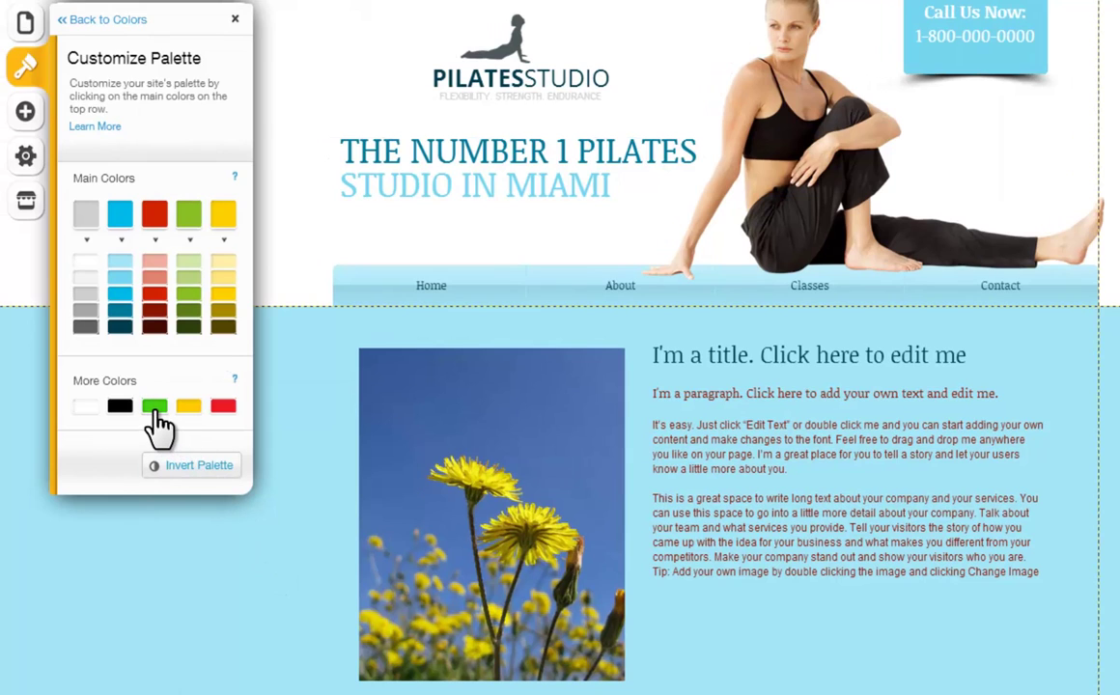
left_click(128, 22)
- Under Customize Fonts, confirm the Page title style as Noticia Text at size 28
left_click(125, 20)
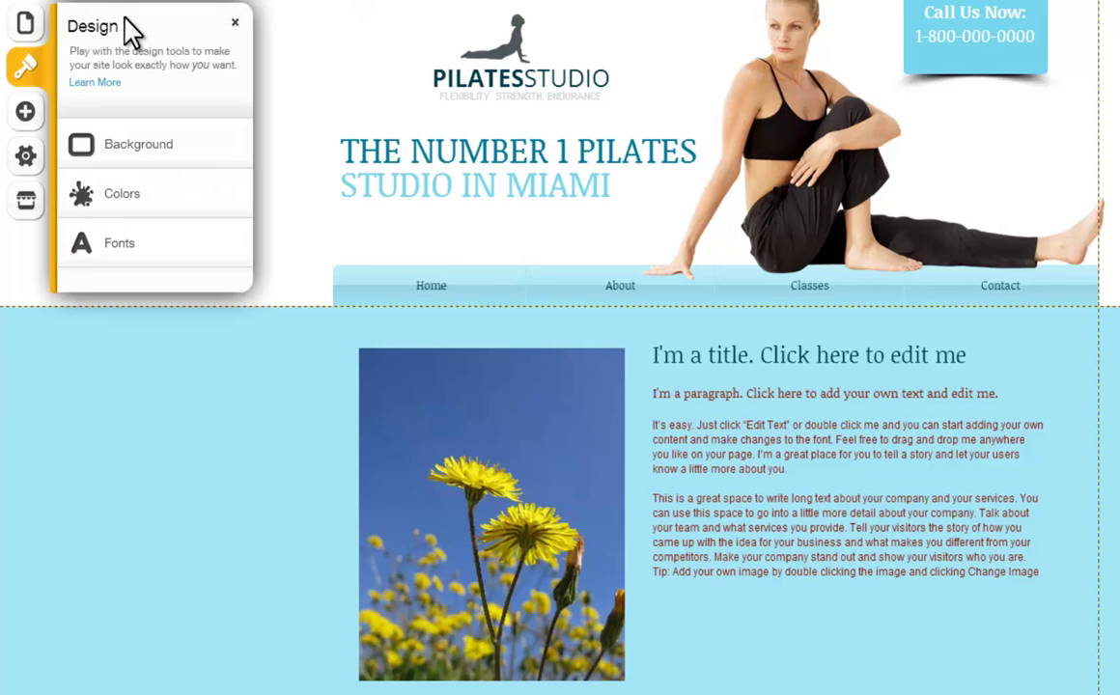
left_click(116, 248)
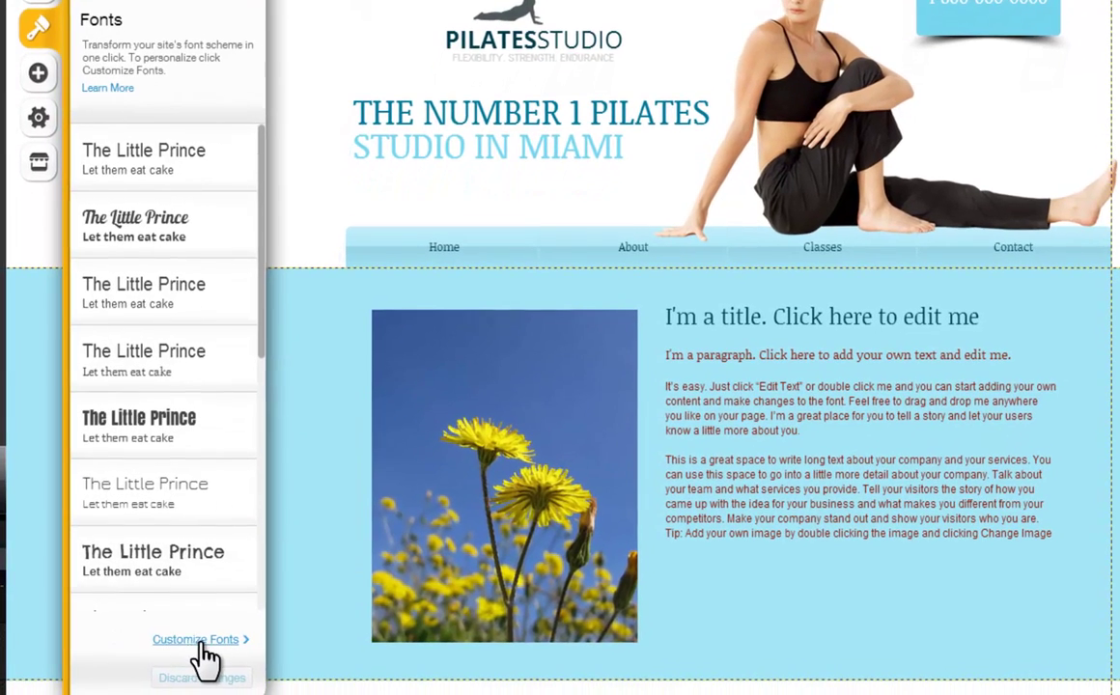
left_click(203, 643)
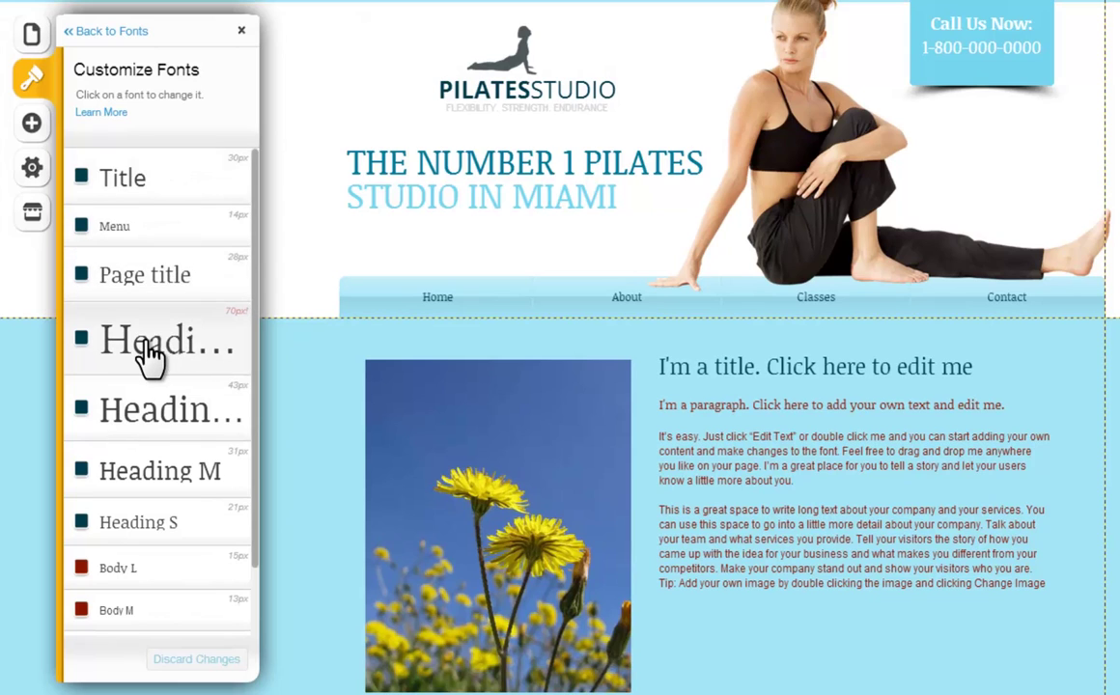
left_click(160, 278)
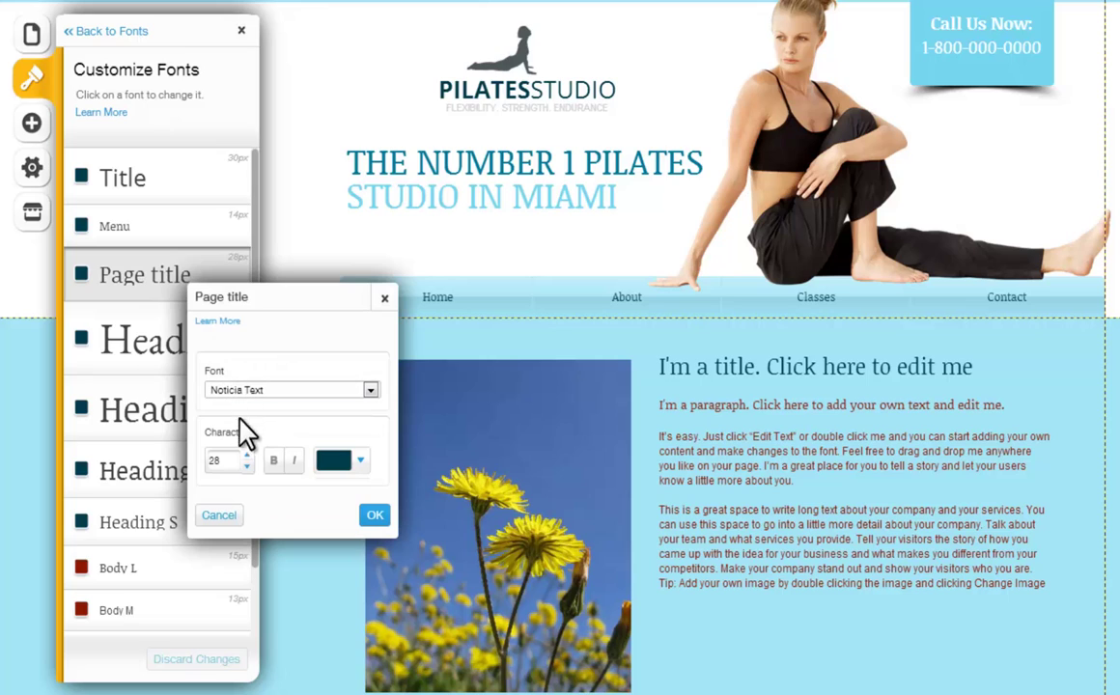
left_click(371, 518)
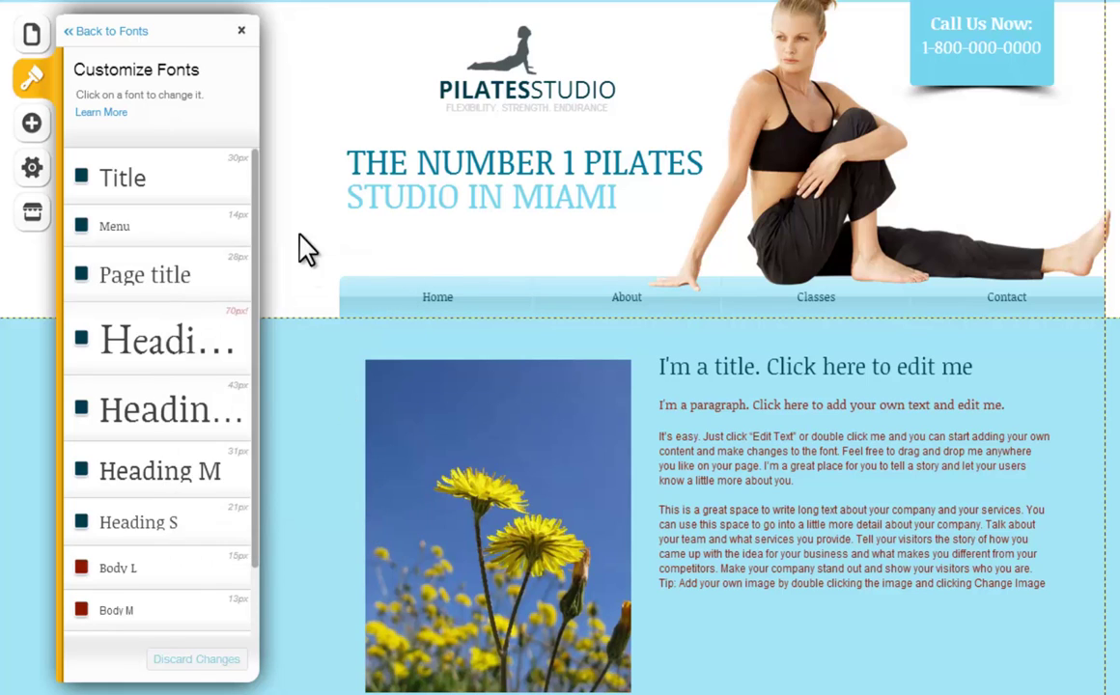
left_click(241, 31)
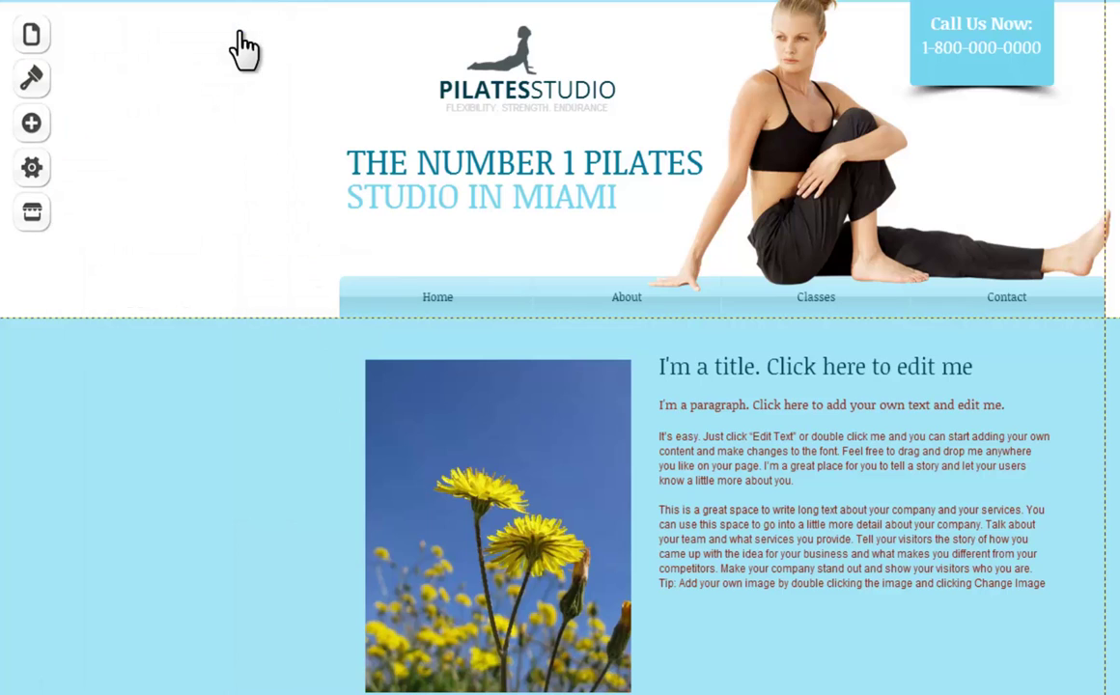
- Browse the Add panel's Buttons & Menus, then bring up its Social category
left_click(33, 126)
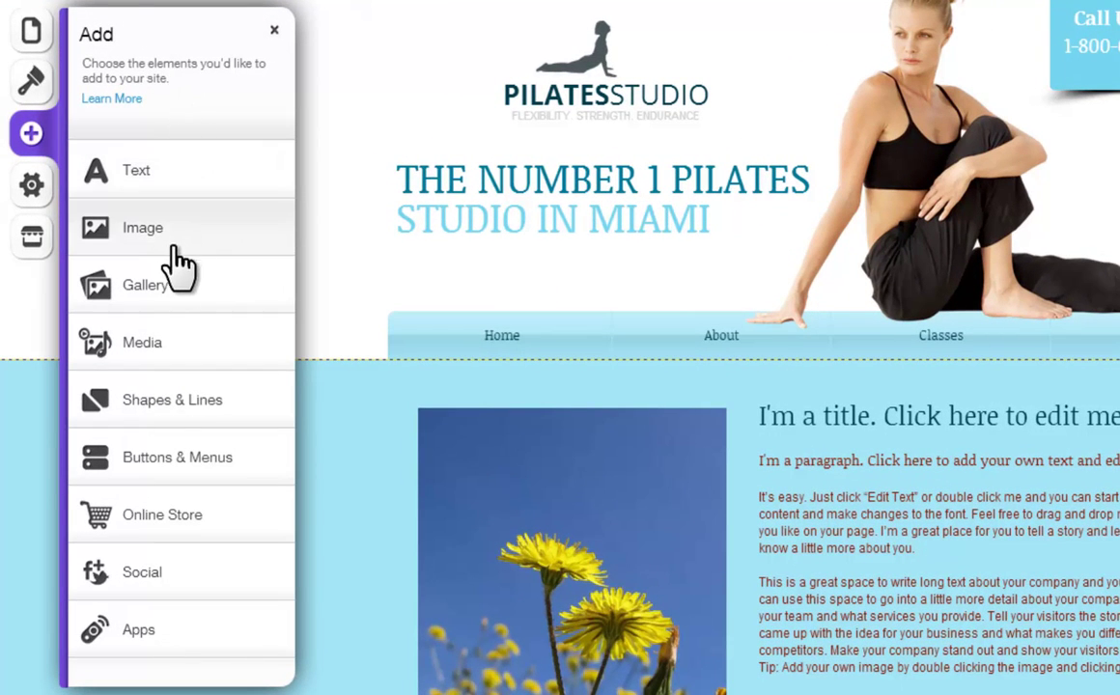
left_click(162, 471)
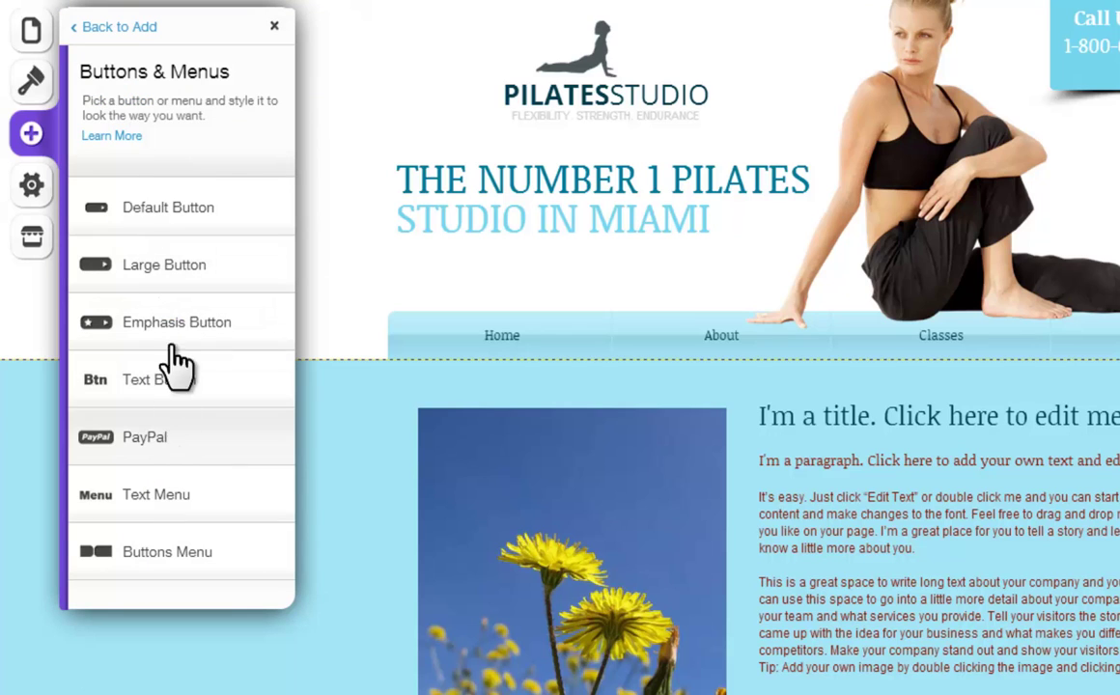
left_click(120, 29)
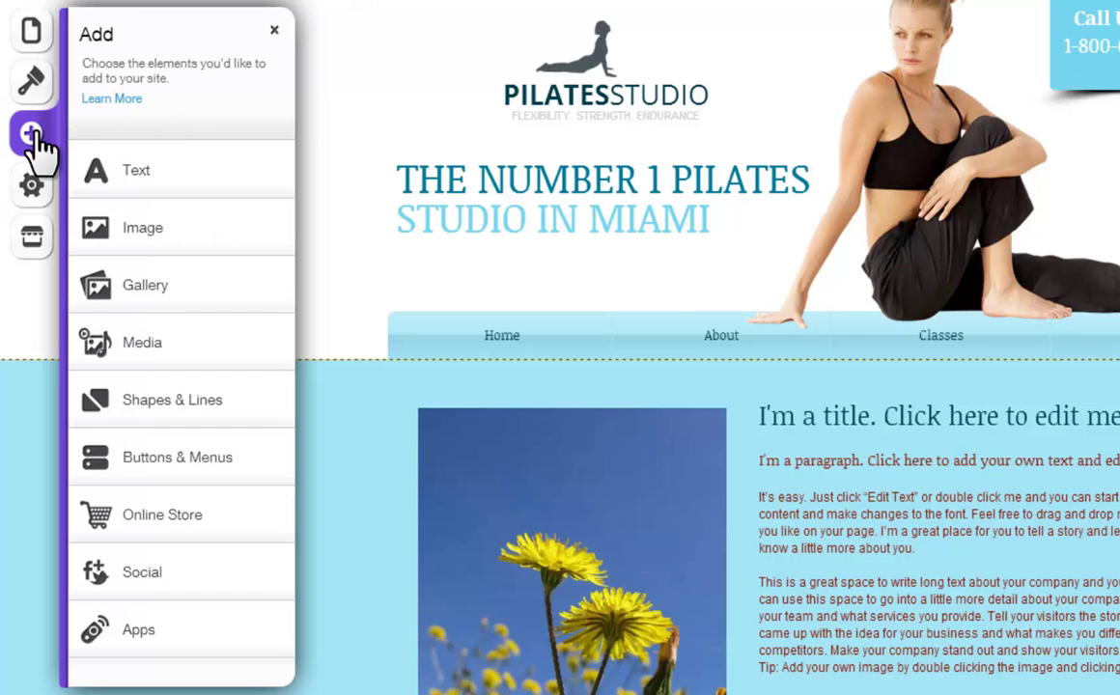
left_click(180, 576)
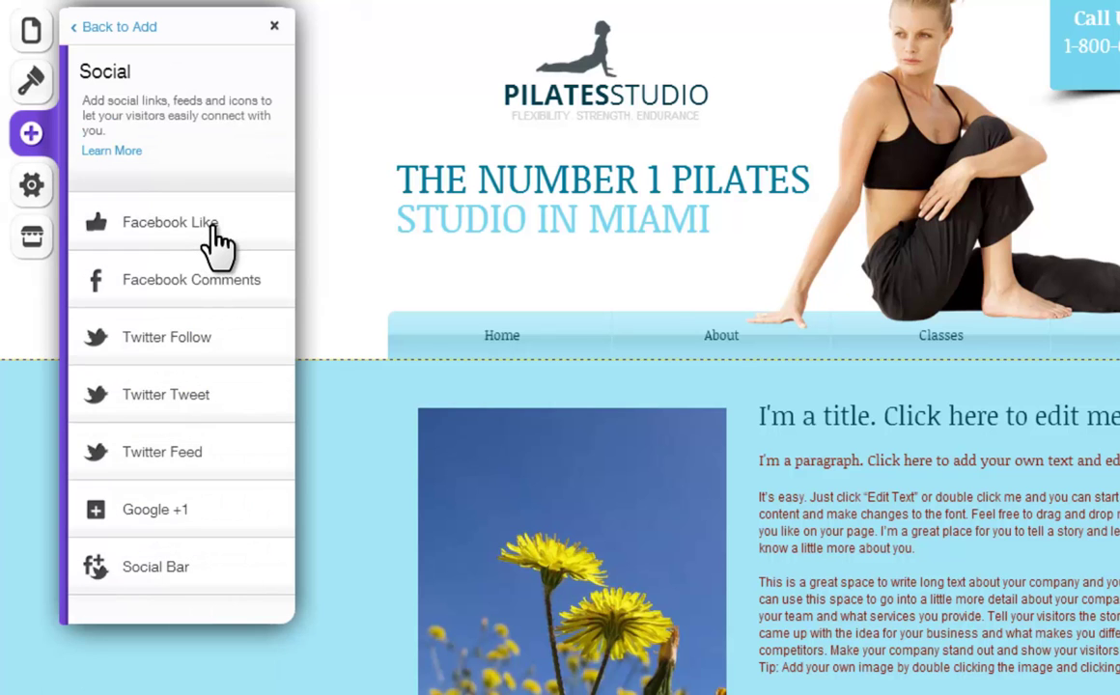
- Drop a Facebook Like widget onto the page below the body text and check its settings
left_click_drag(214, 242, 1119, 694)
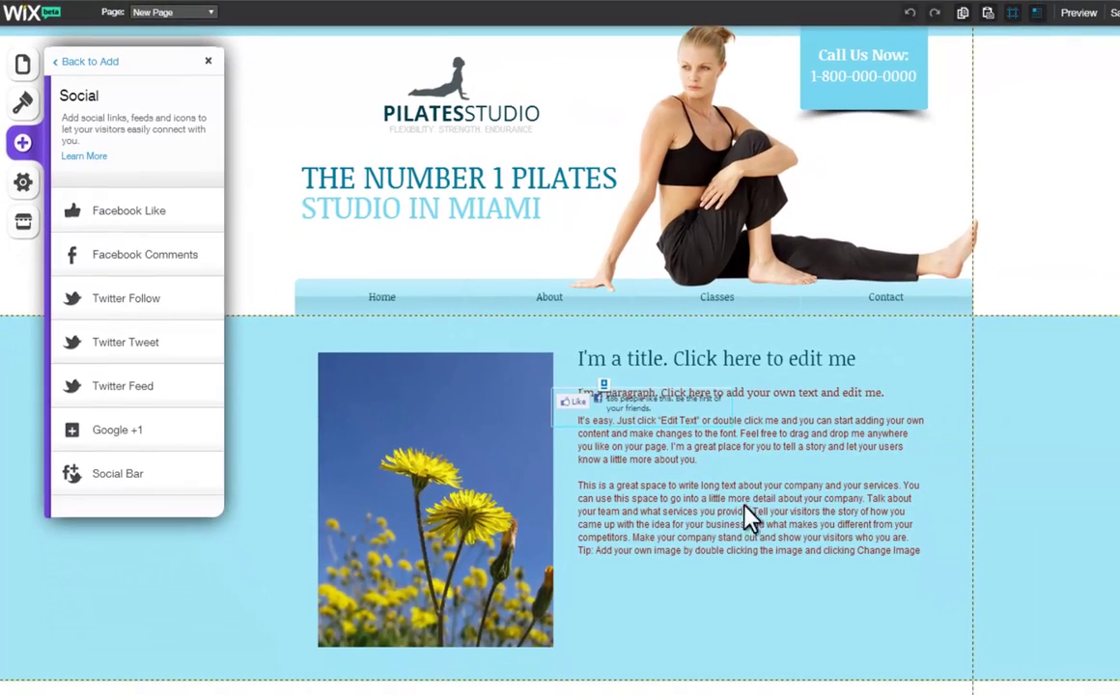
mouse_move(856, 624)
left_mouse_down()
mouse_move(860, 659)
mouse_move(850, 660)
mouse_move(851, 647)
left_mouse_up()
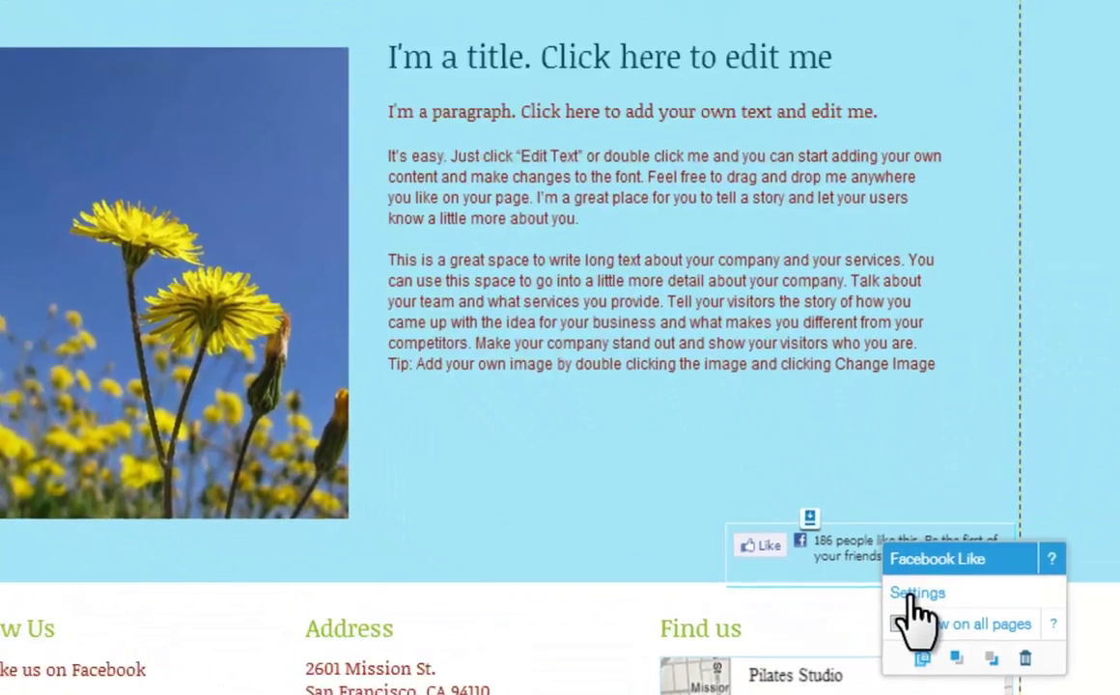
left_click(914, 592)
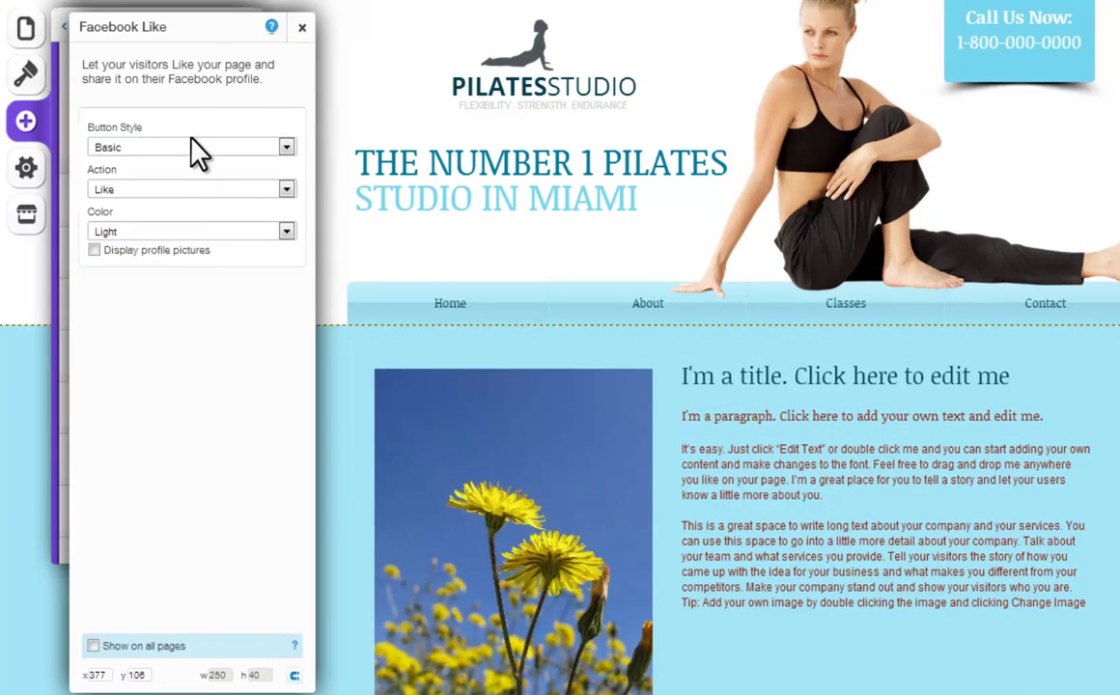
left_click(301, 29)
- Close the Add panel and bring up the site Settings panel
left_click(116, 27)
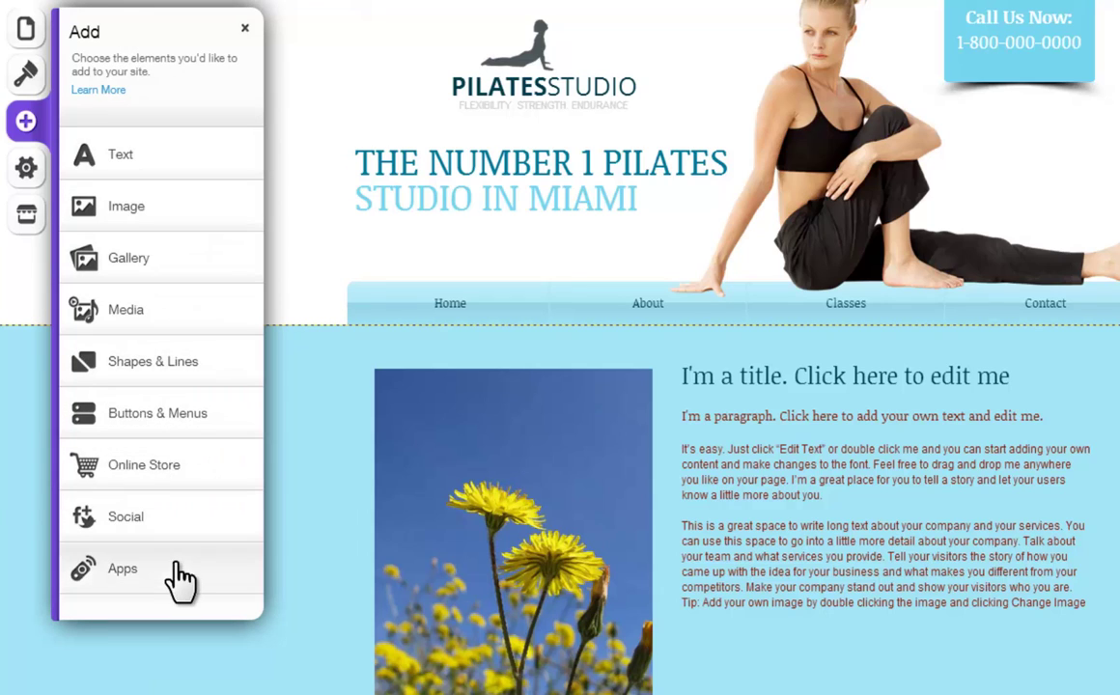
left_click(246, 33)
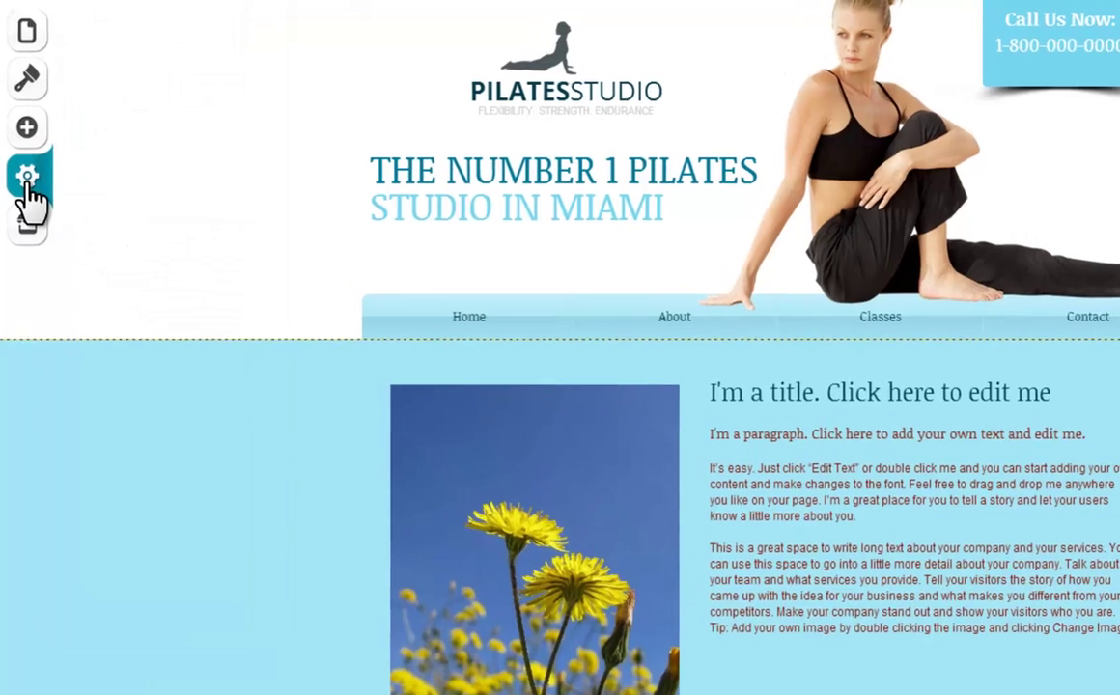
left_click(29, 188)
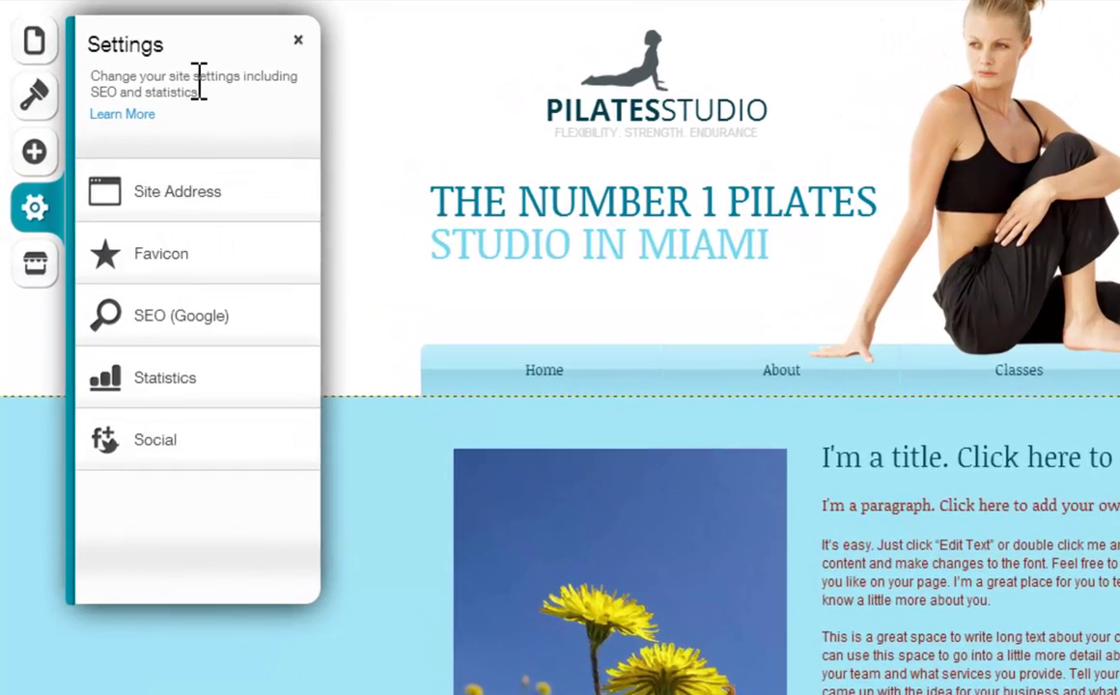
- Review the site address and favicon, then enable 'Allow search engines' in SEO
left_click(207, 224)
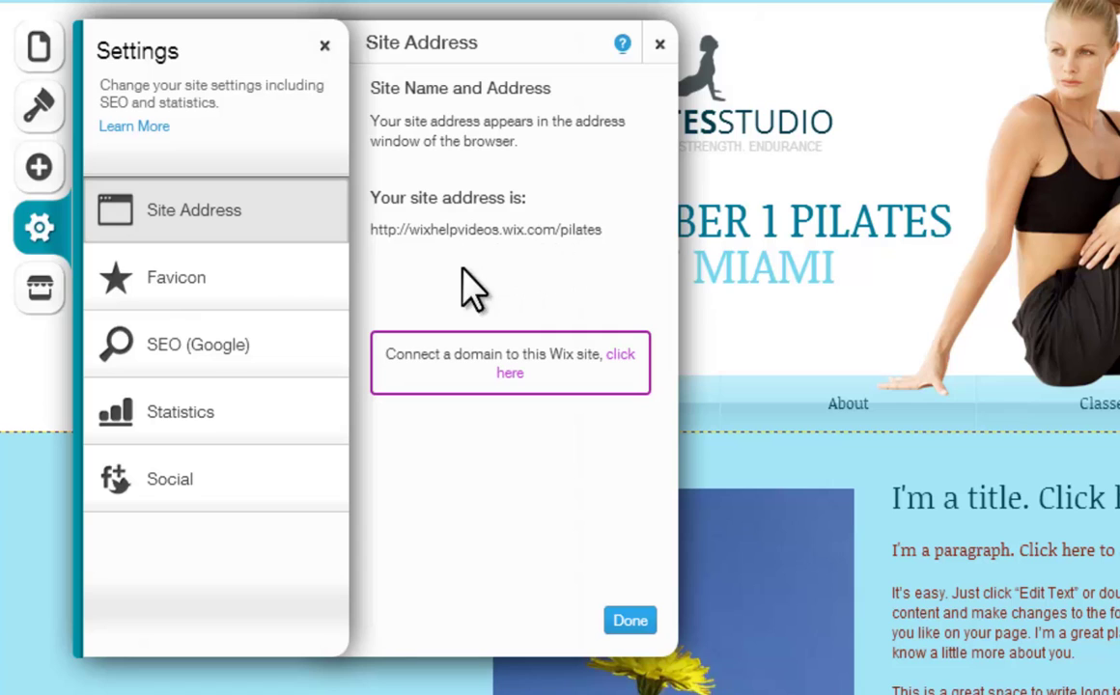
left_click(259, 283)
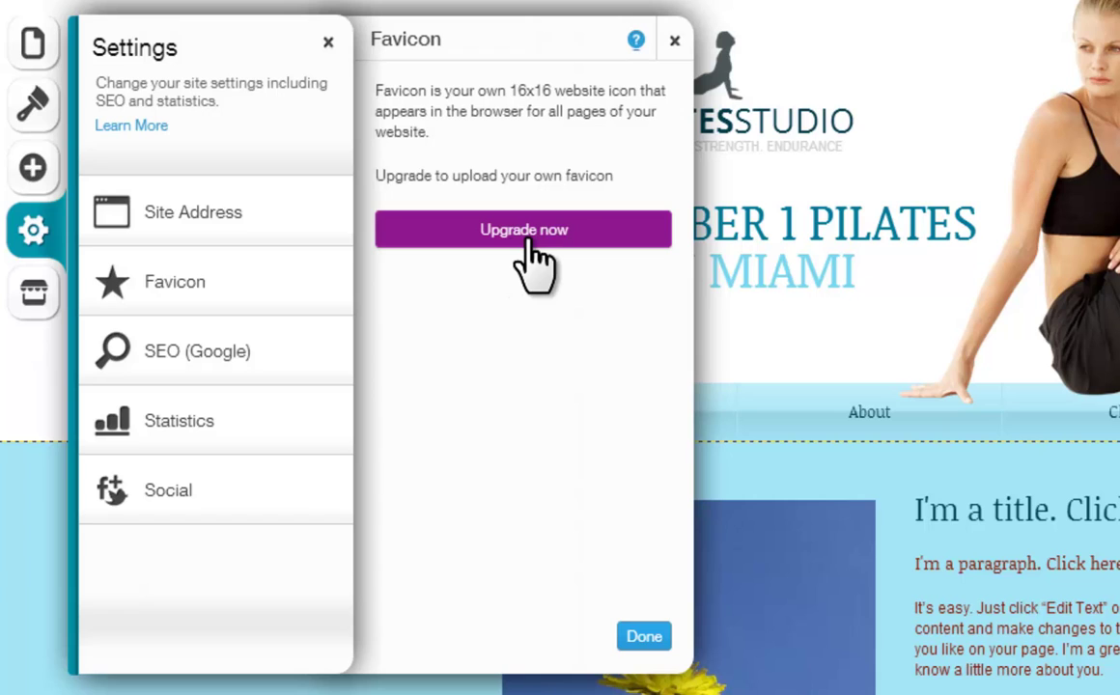
left_click(265, 375)
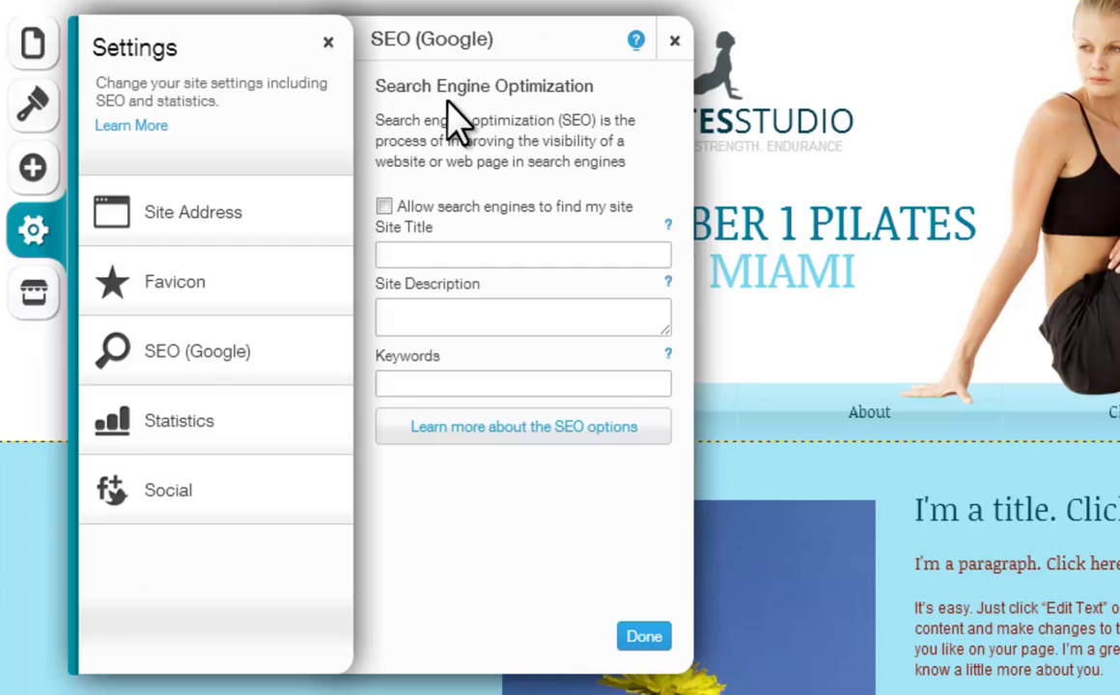
left_click(385, 207)
left_click(384, 208)
left_click(386, 207)
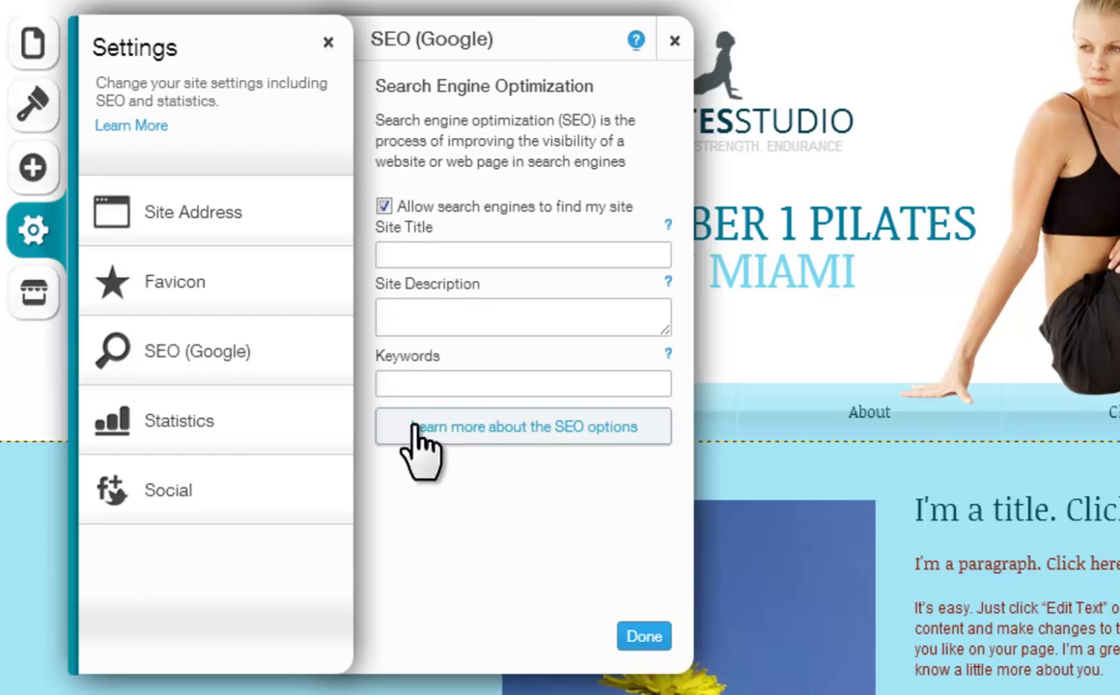
- Tick 'Disable all non-essential cookies' in the Statistics settings
left_click(280, 425)
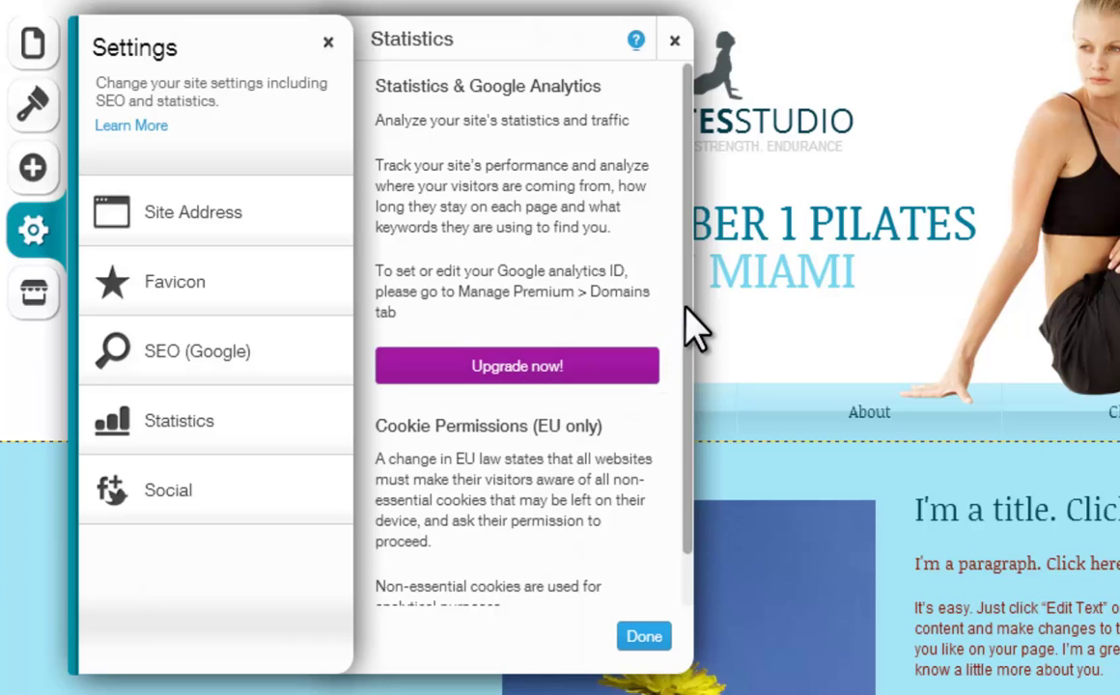
left_click_drag(688, 312, 684, 481)
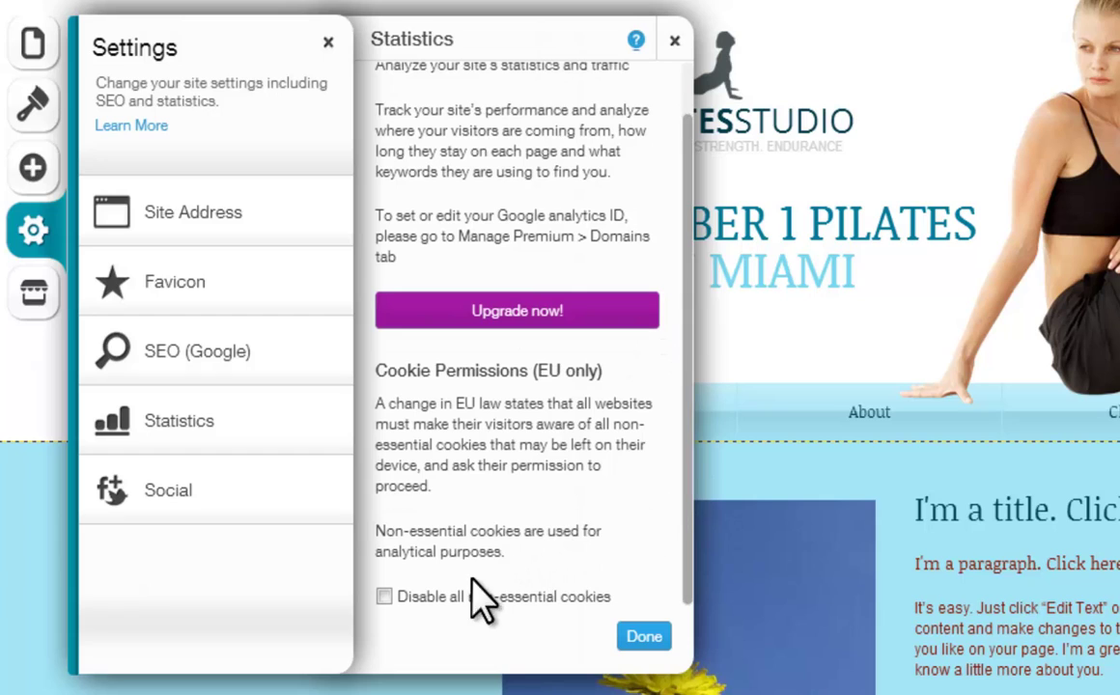
left_click(385, 598)
left_click(384, 598)
left_click(384, 597)
- Check the Social sharing settings, then close the site Settings
left_click(253, 503)
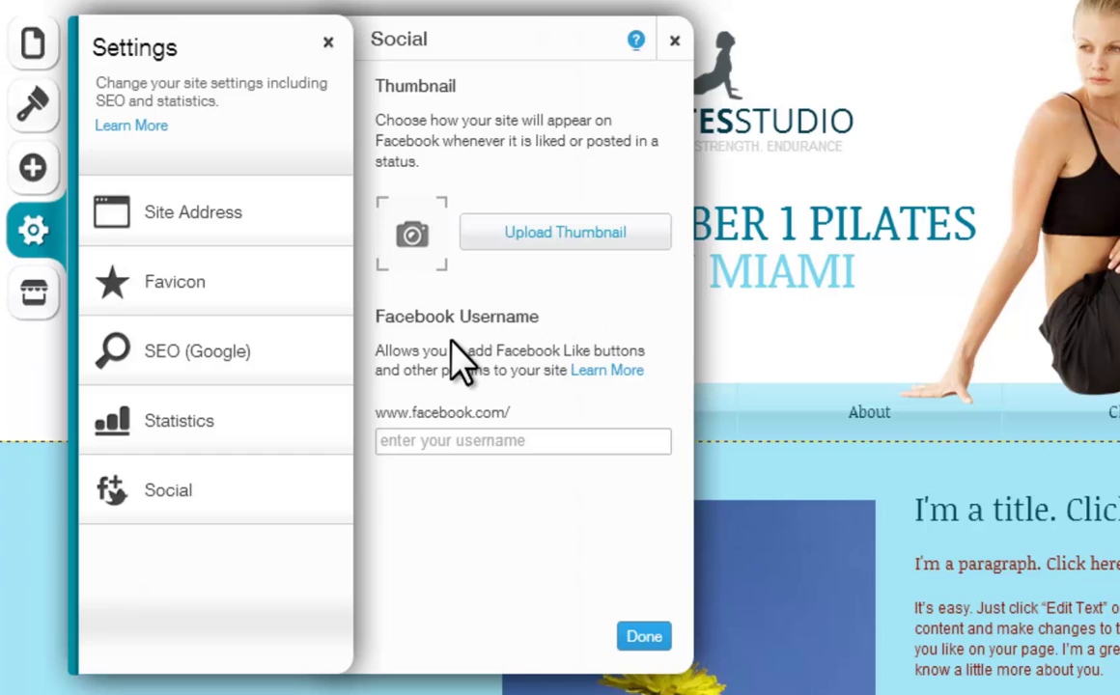
left_click(456, 447)
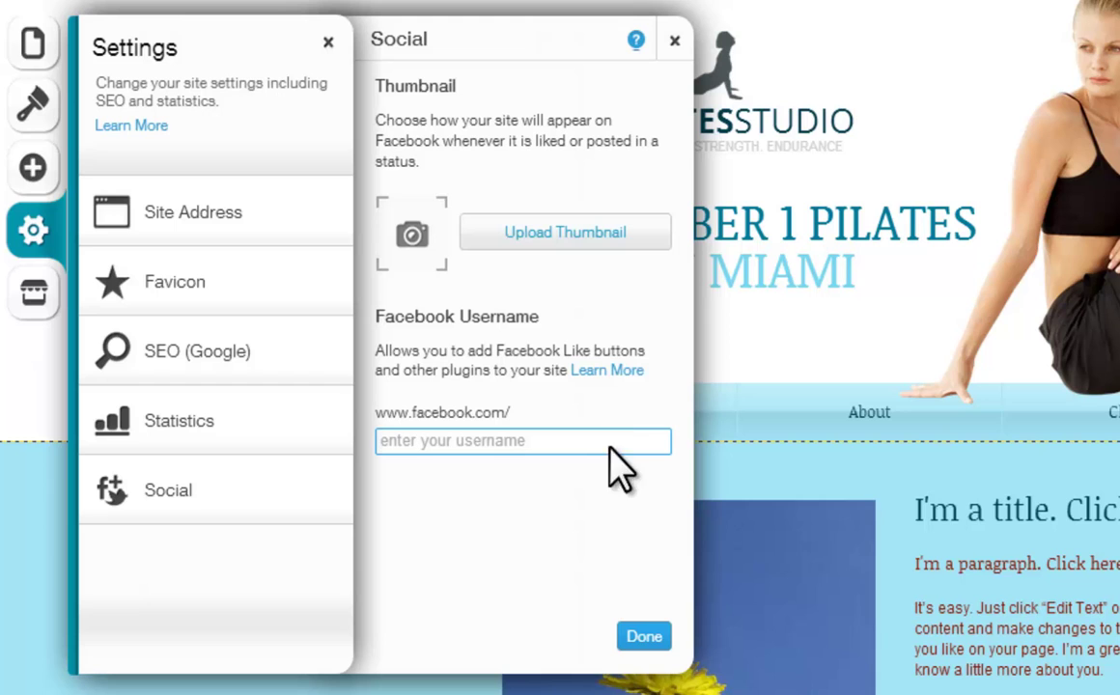
left_click(625, 635)
left_click(328, 44)
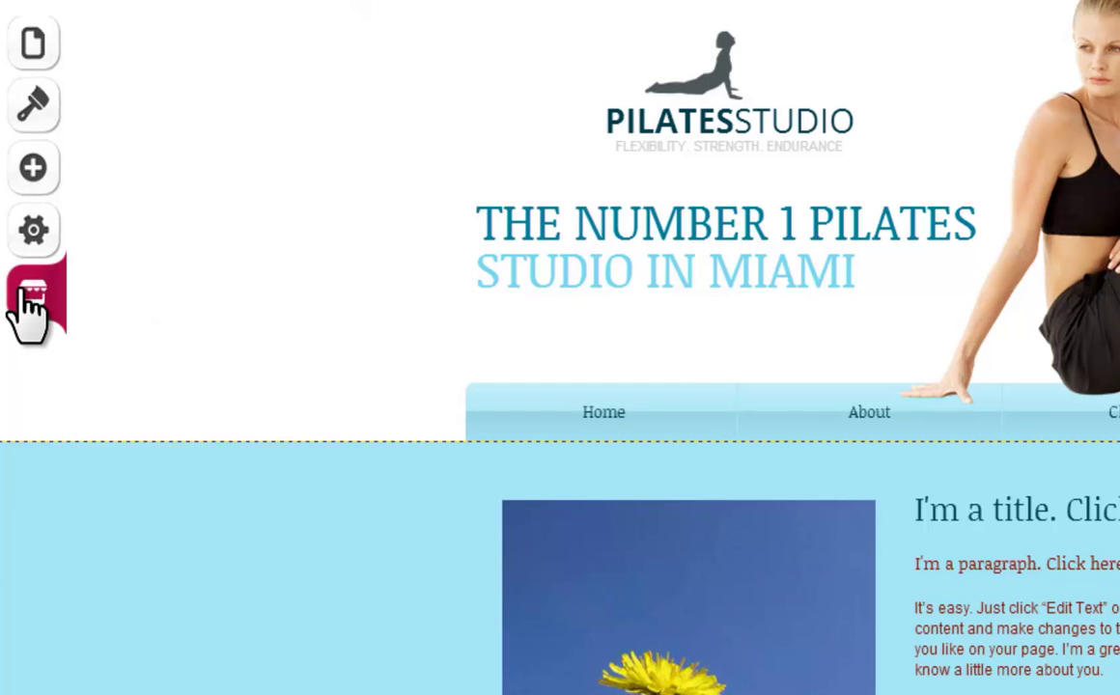
- Browse the App Market's featured, Newest and All apps listings, then close it
left_click(31, 301)
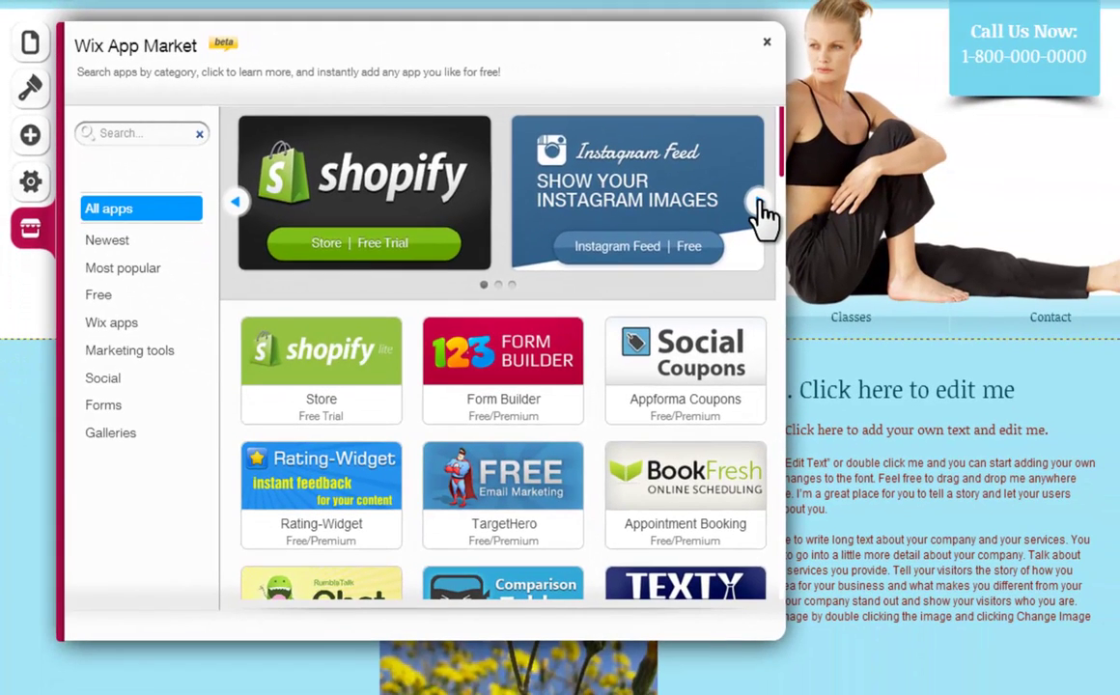
left_click(793, 211)
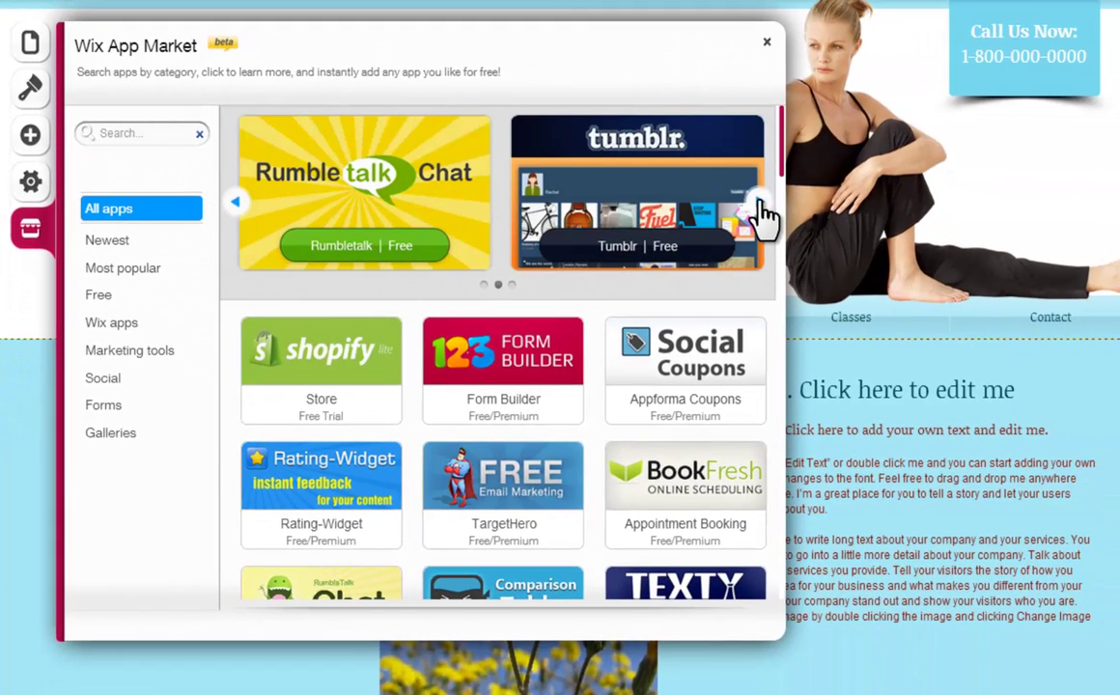
left_click(762, 212)
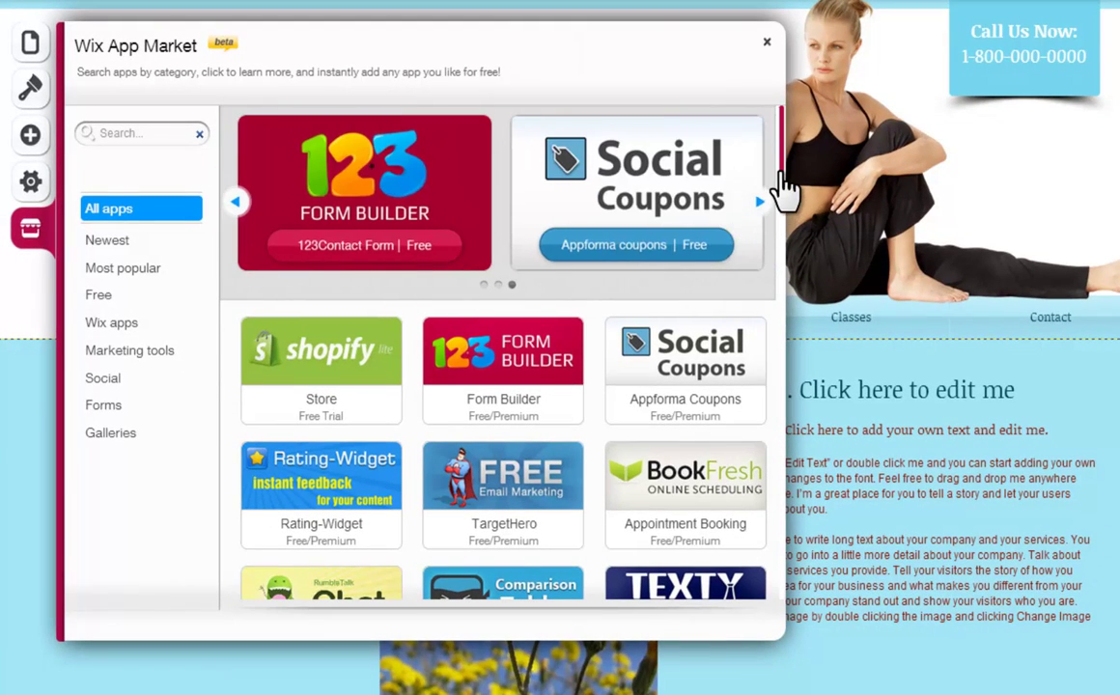
left_click(780, 218)
left_click(780, 136)
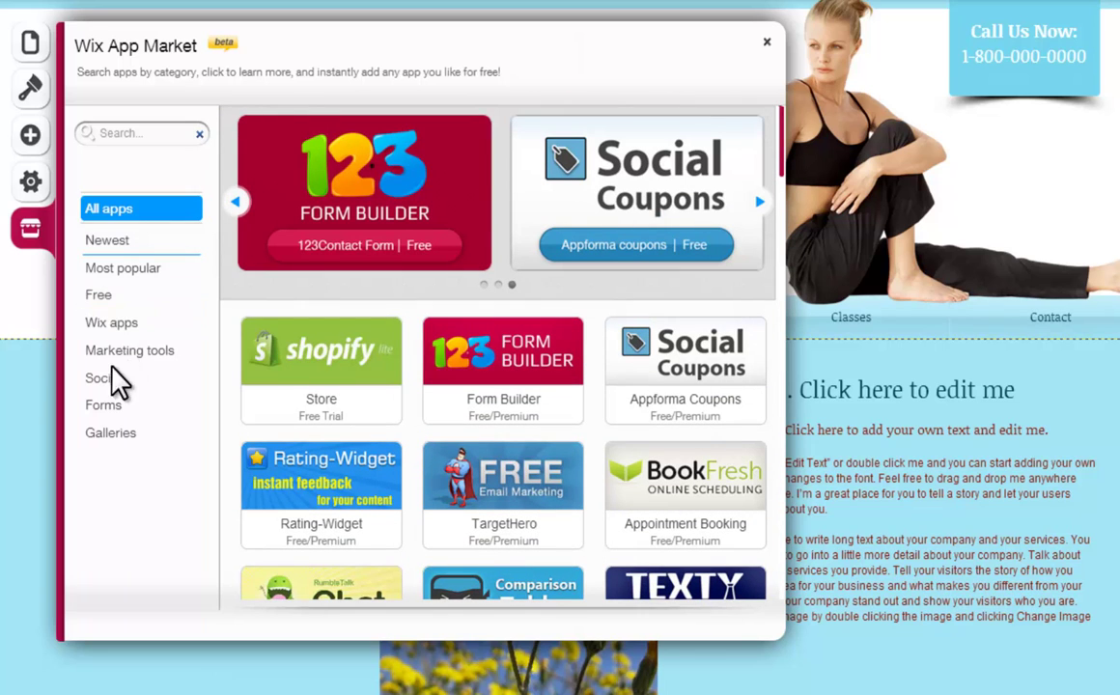
left_click(118, 248)
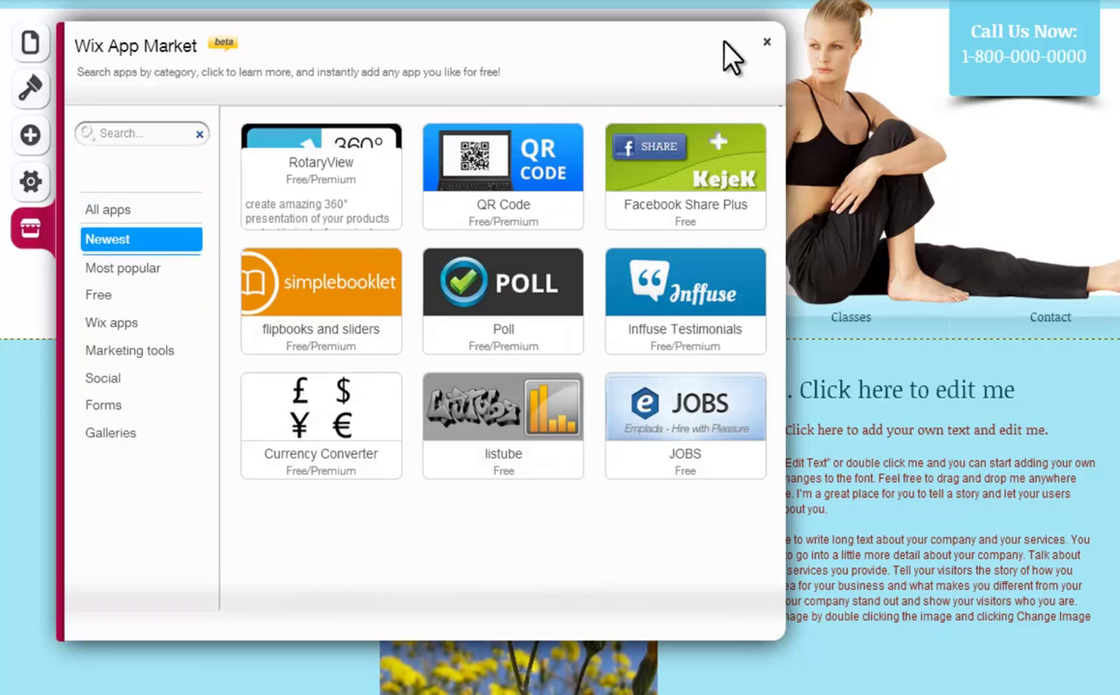
left_click(144, 211)
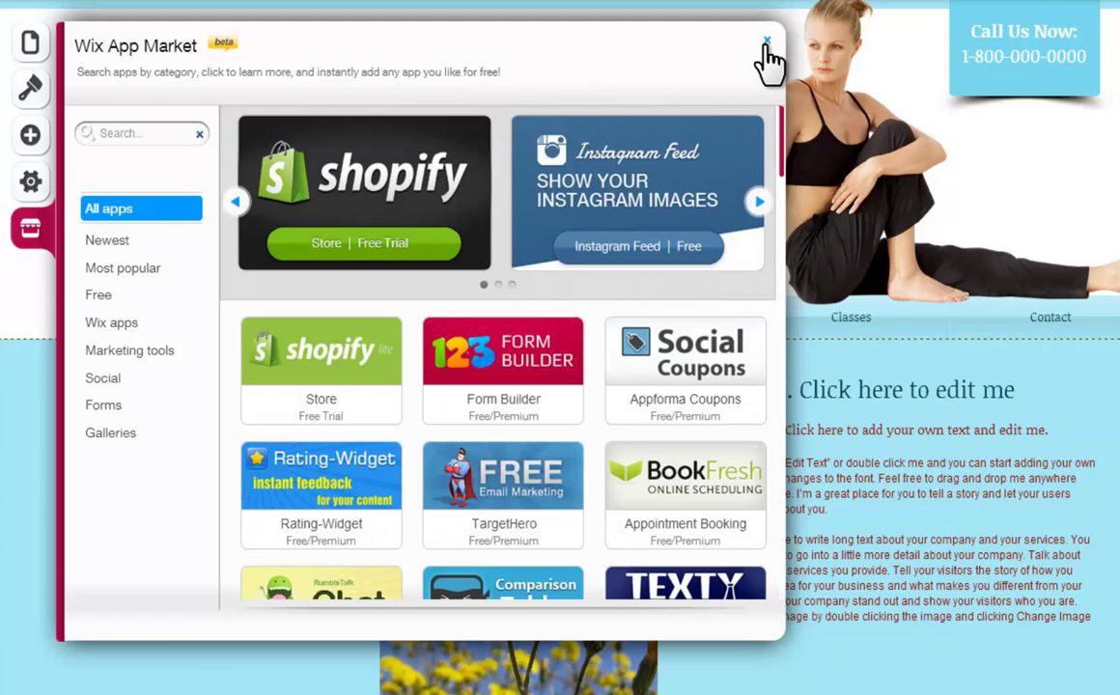
left_click(766, 42)
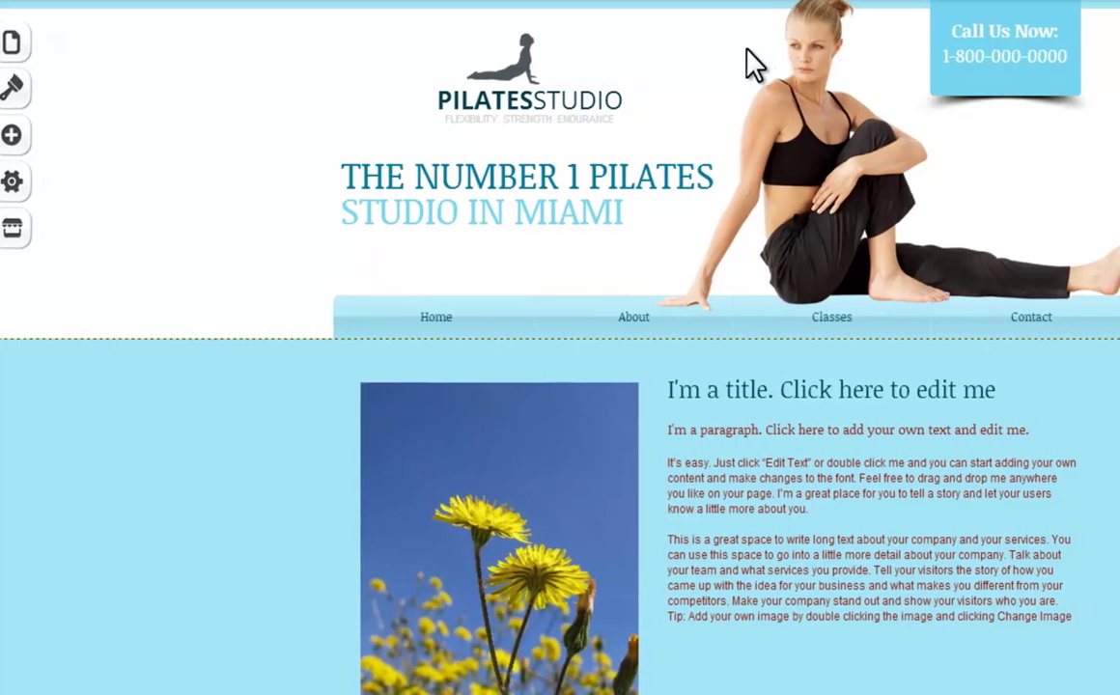
left_click(815, 179)
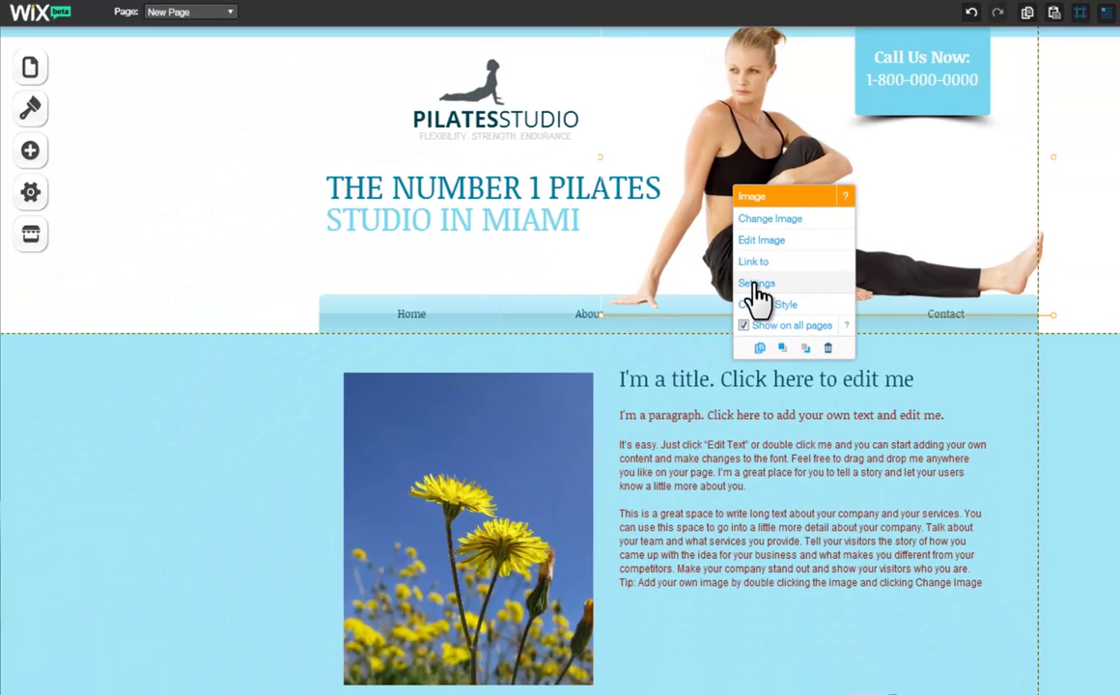
left_click(760, 485)
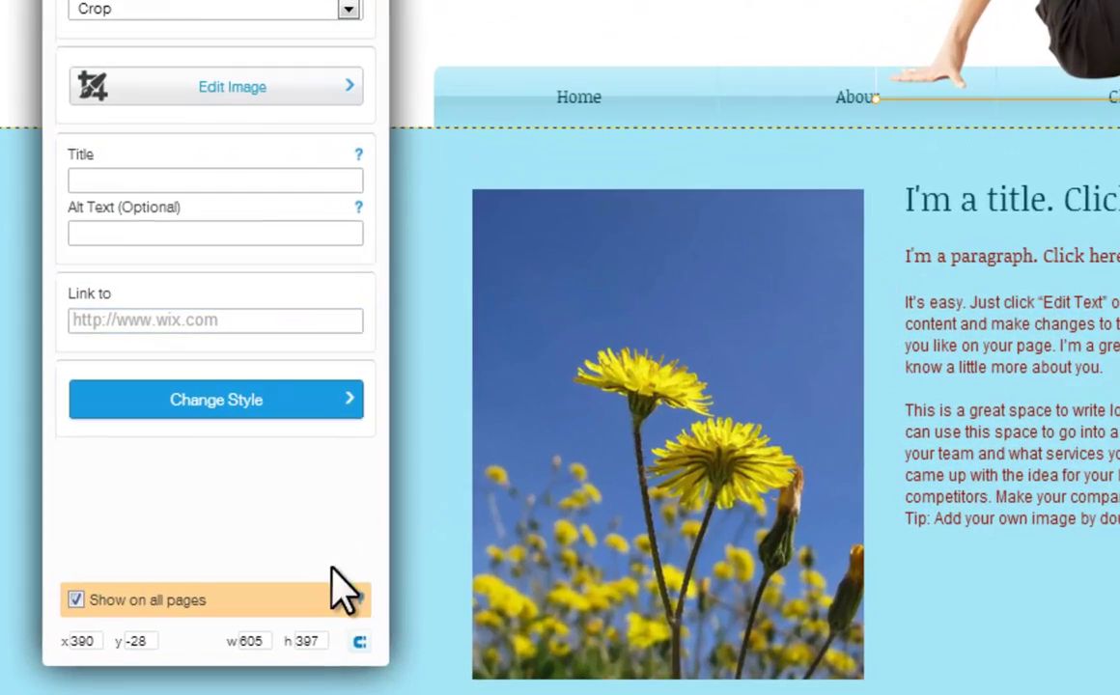
mouse_move(356, 642)
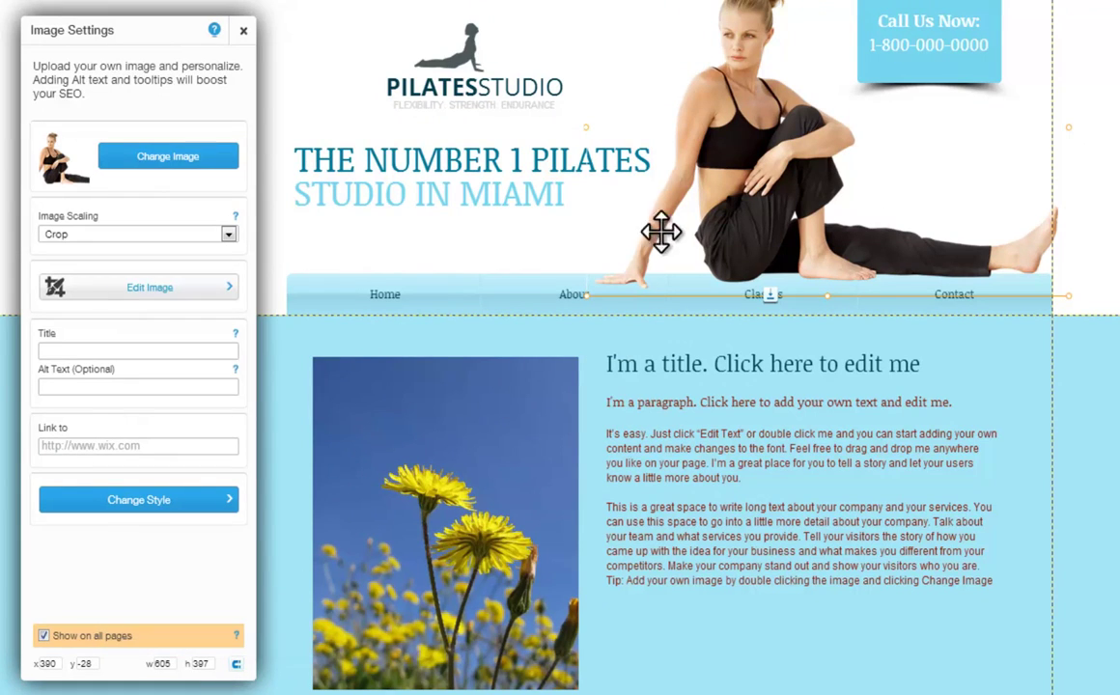
left_click(718, 194)
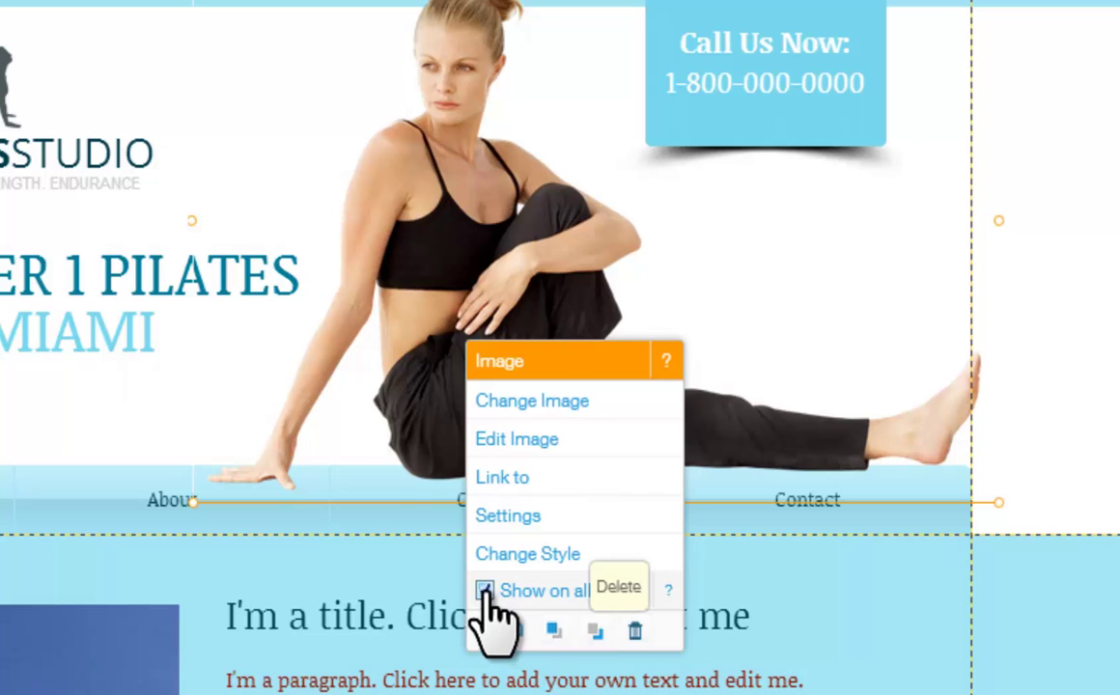
left_click(529, 591)
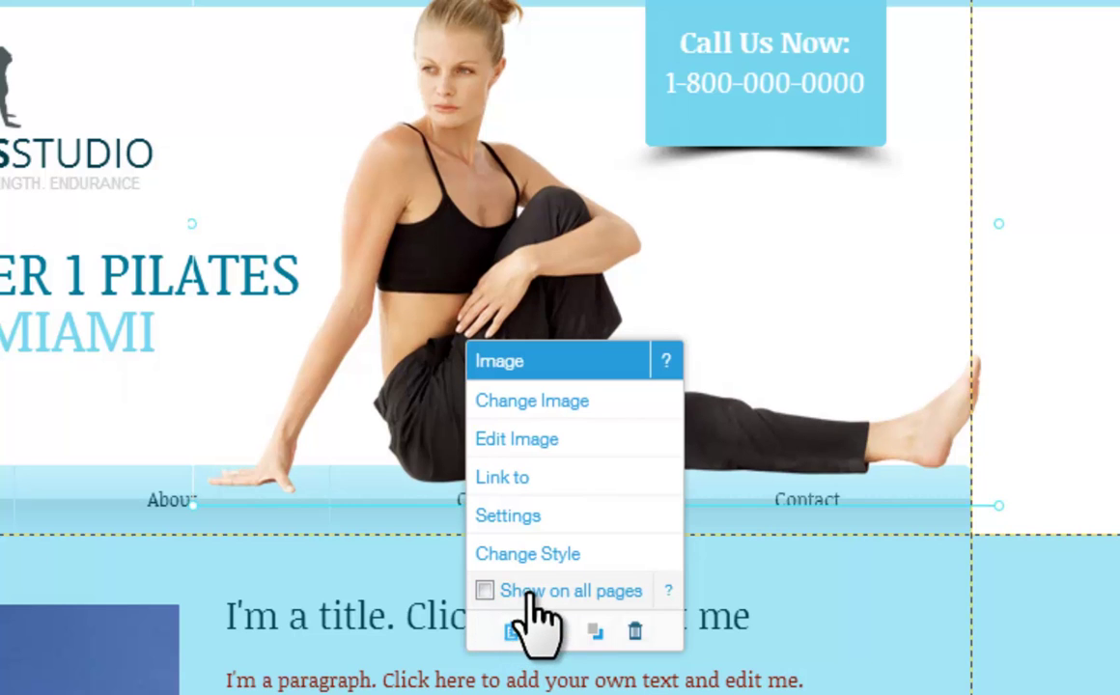
left_click(484, 591)
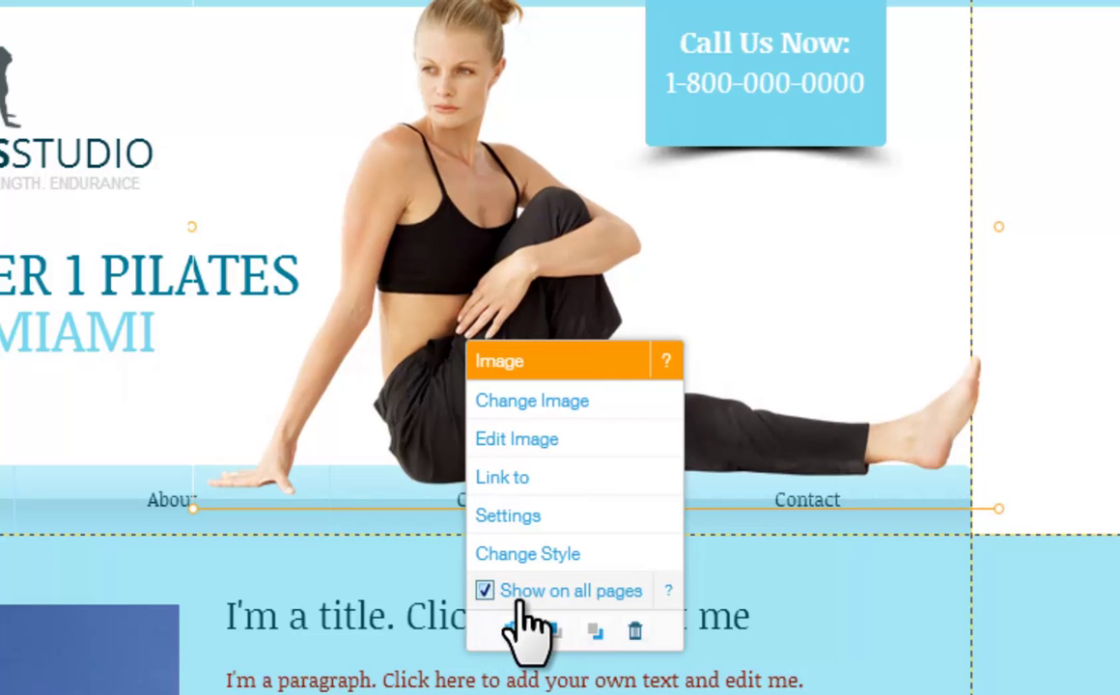
left_click(200, 412)
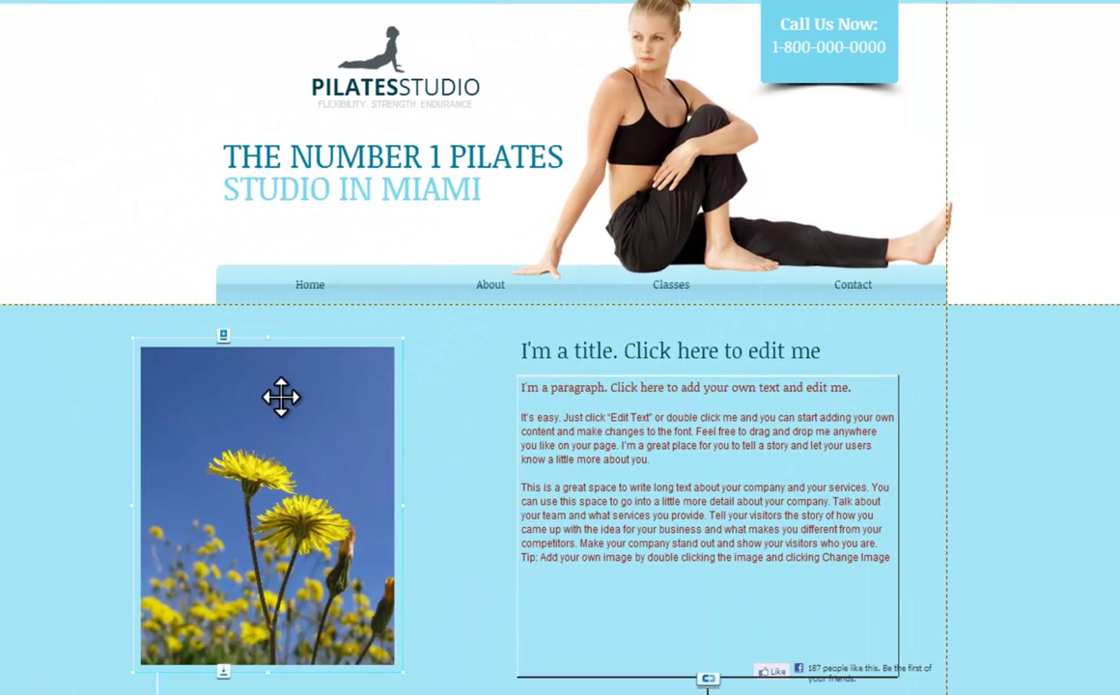
- Move the flower photo right and adjust its height to sit beside the paragraph
left_click_drag(280, 395, 355, 463)
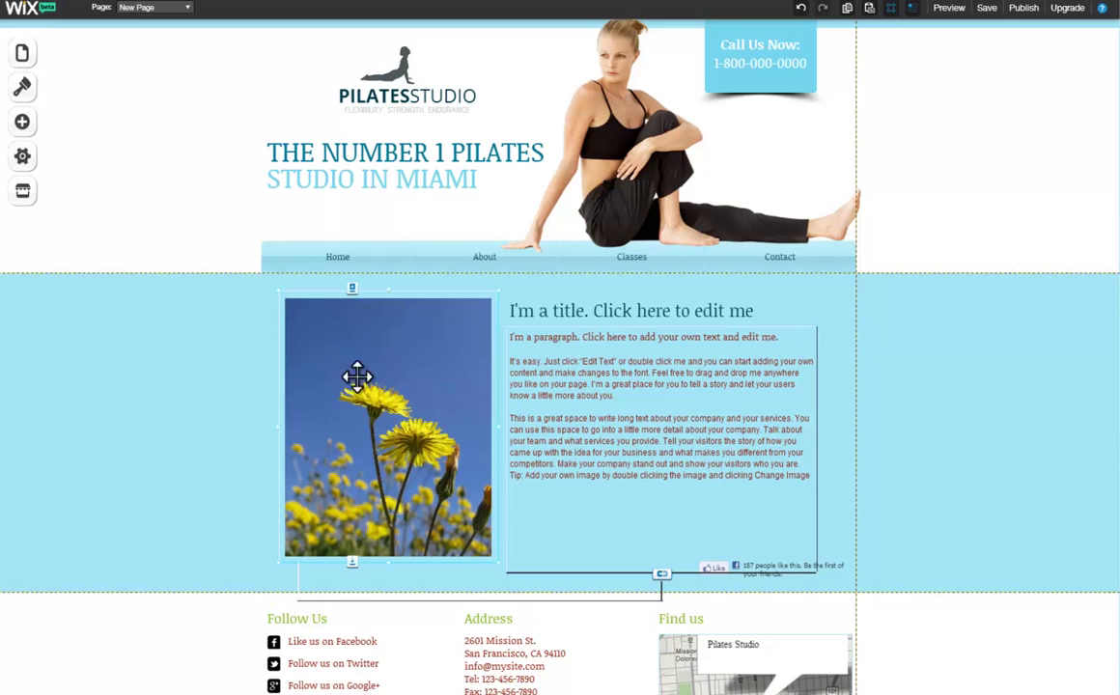
left_click_drag(353, 564, 346, 676)
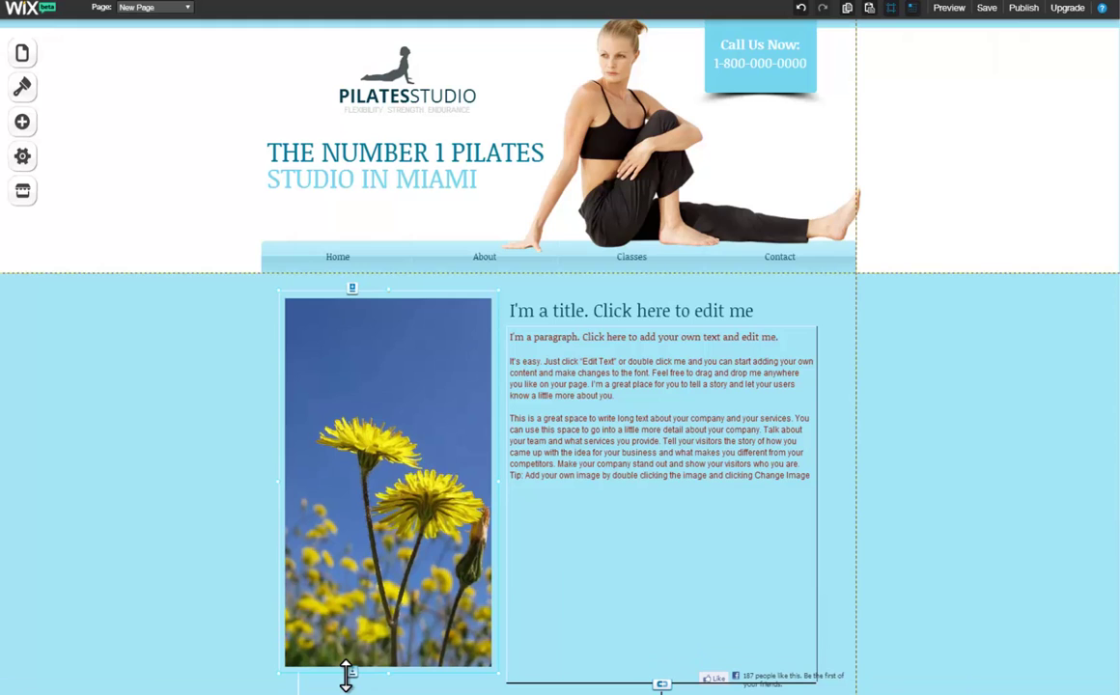
left_click_drag(346, 664, 350, 515)
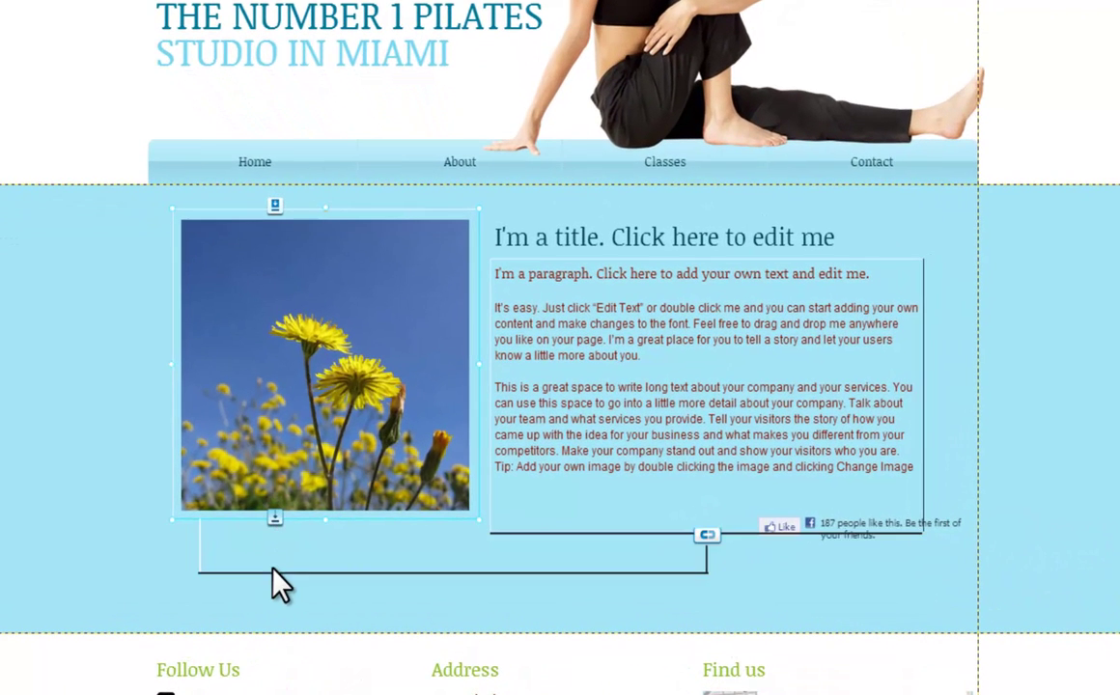
left_click_drag(275, 519, 273, 570)
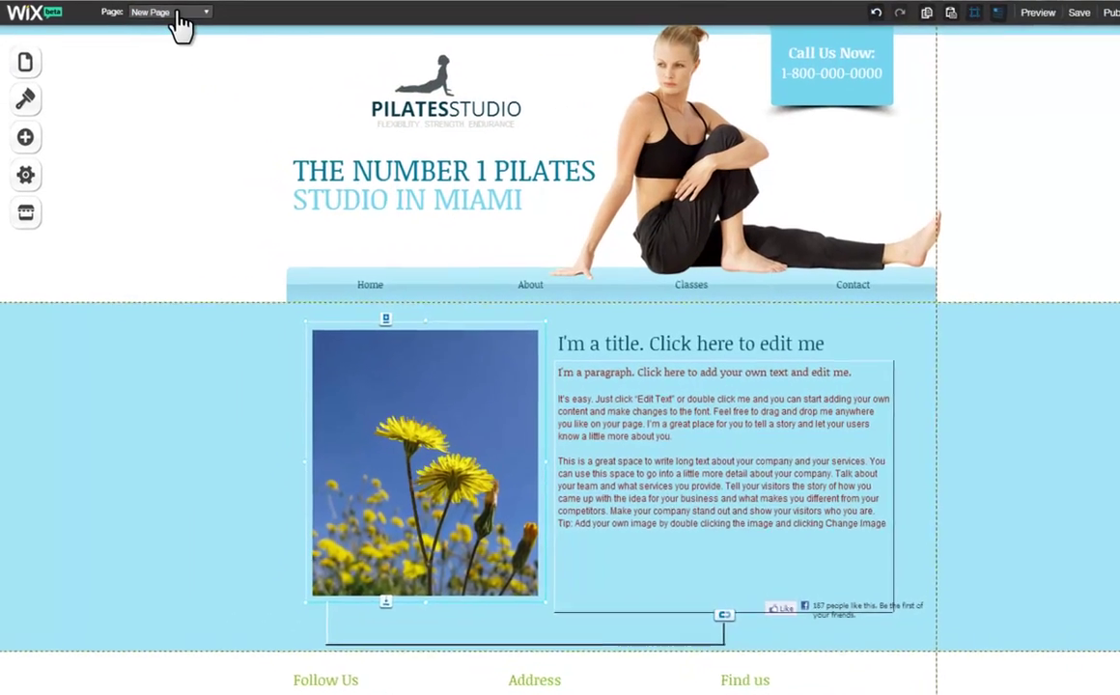
left_click(169, 12)
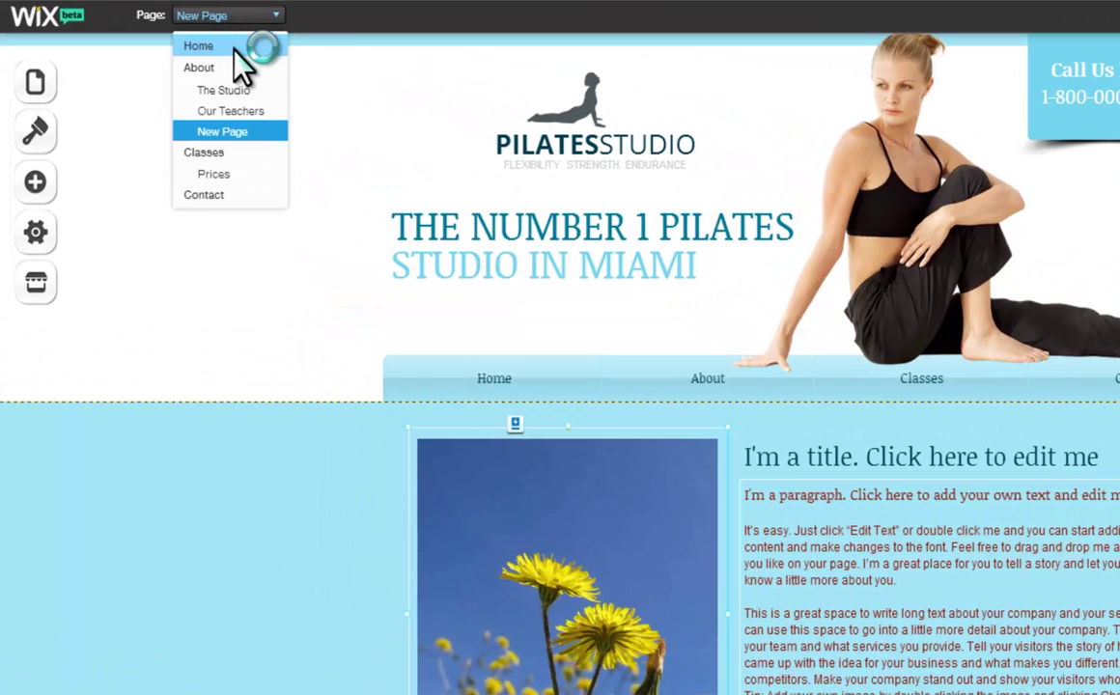
- Switch to the Home page, toggle gridlines off and on, and enter Preview Mode
left_click(235, 48)
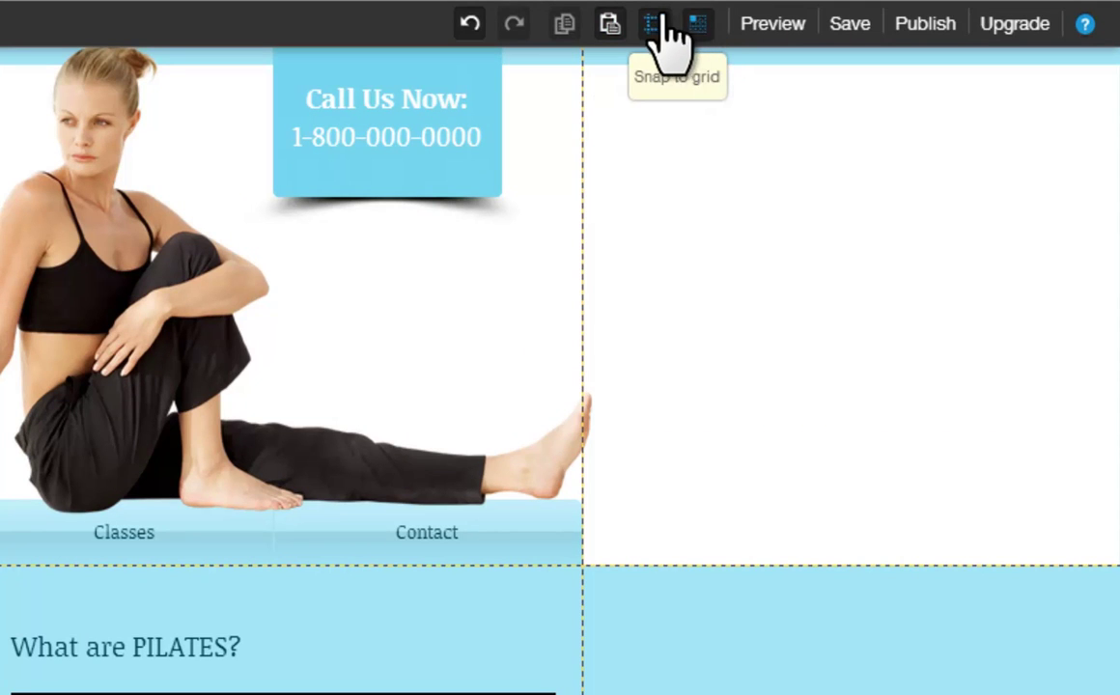
left_click(656, 29)
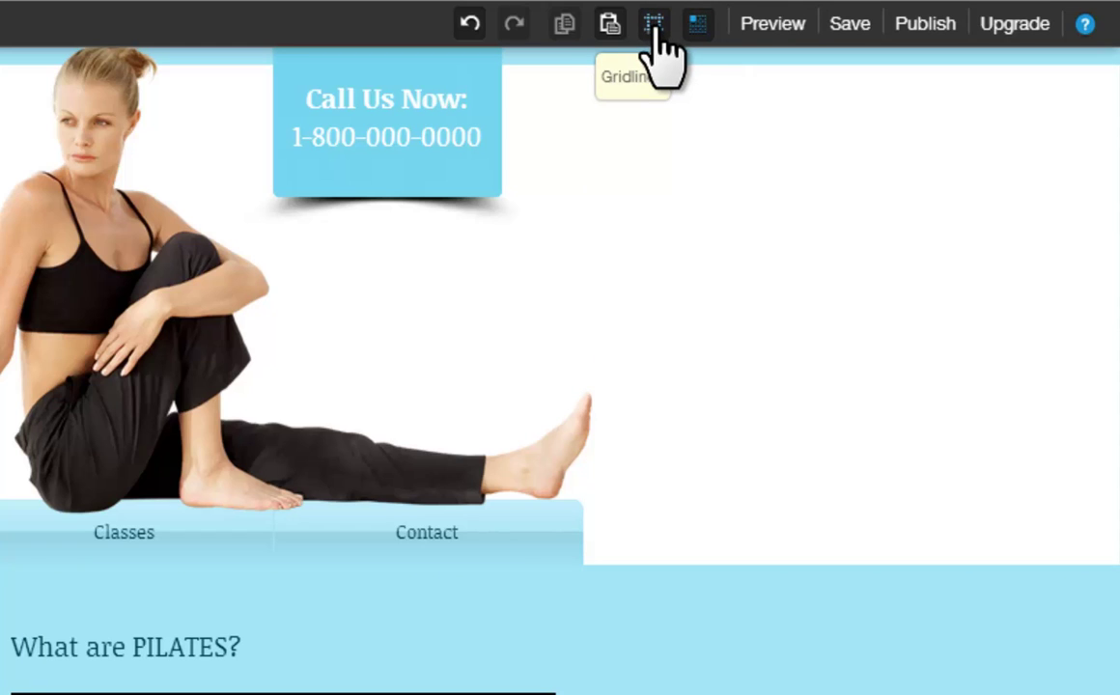
left_click(655, 29)
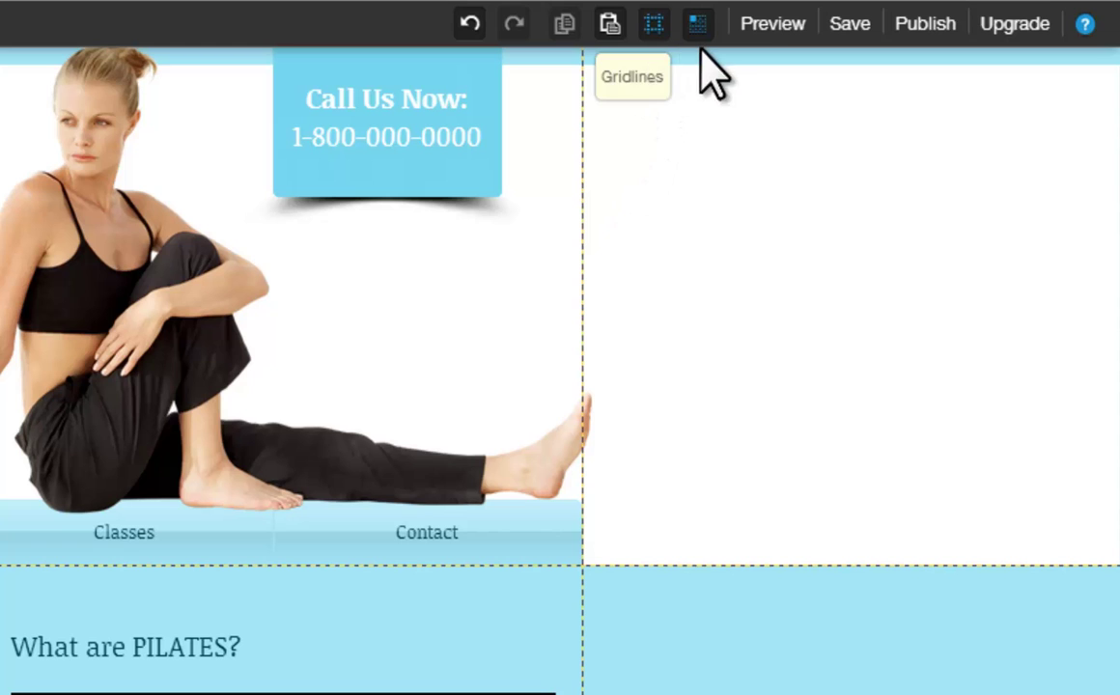
left_click(775, 29)
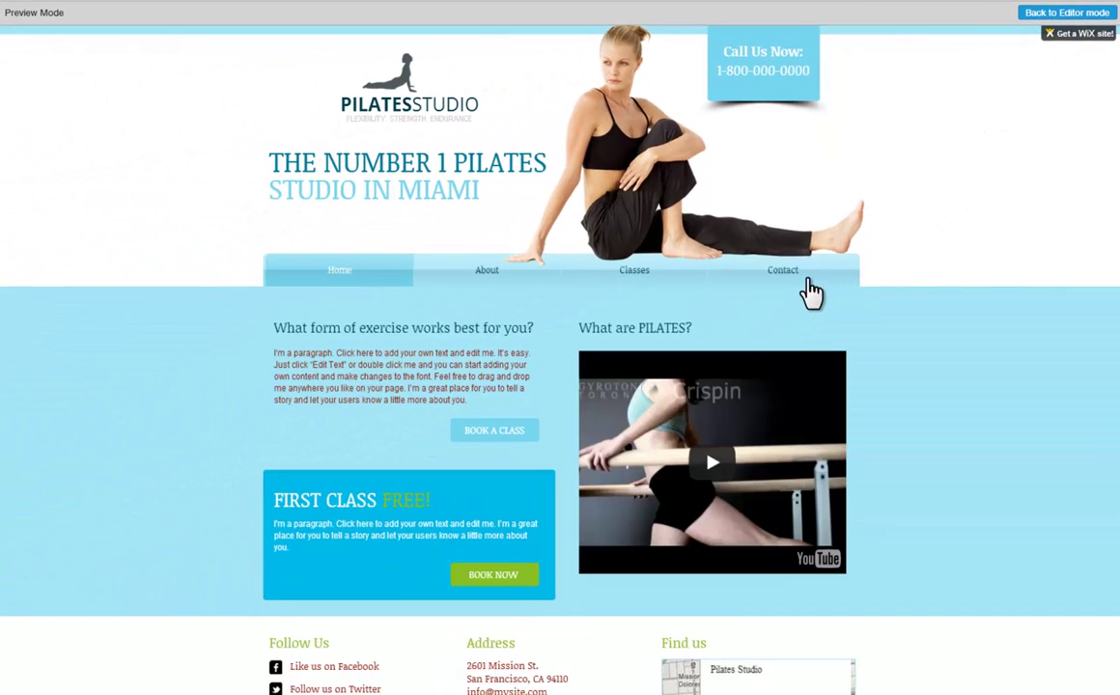
- Preview the Contact page, go back to Home, then return to the editor
left_click(787, 293)
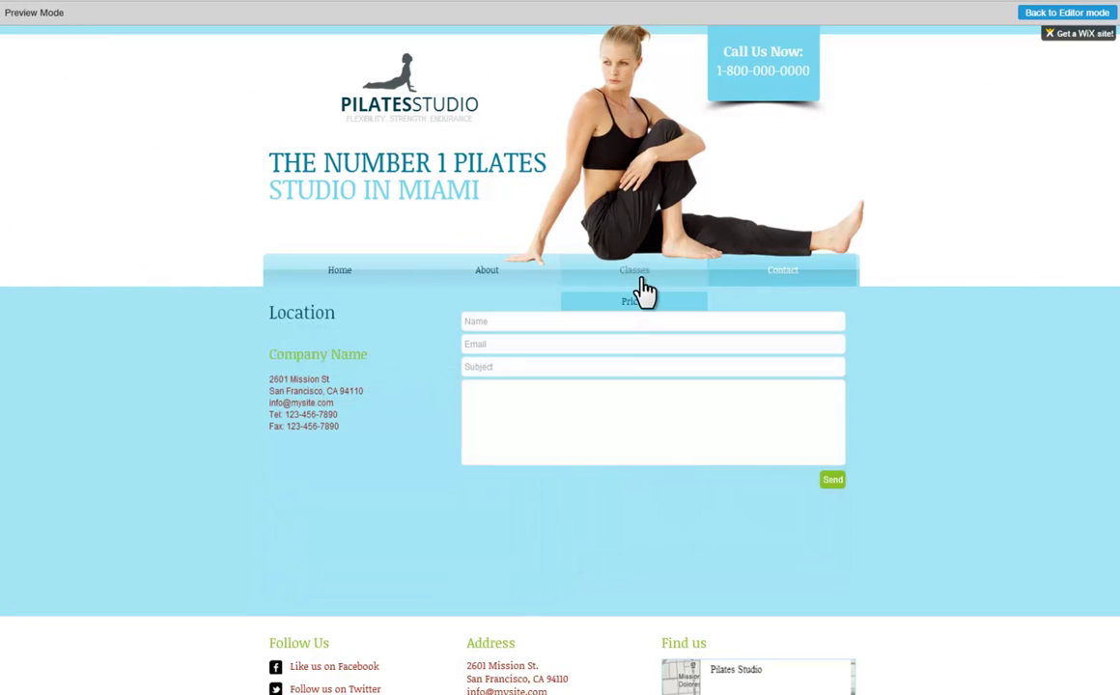
mouse_move(492, 290)
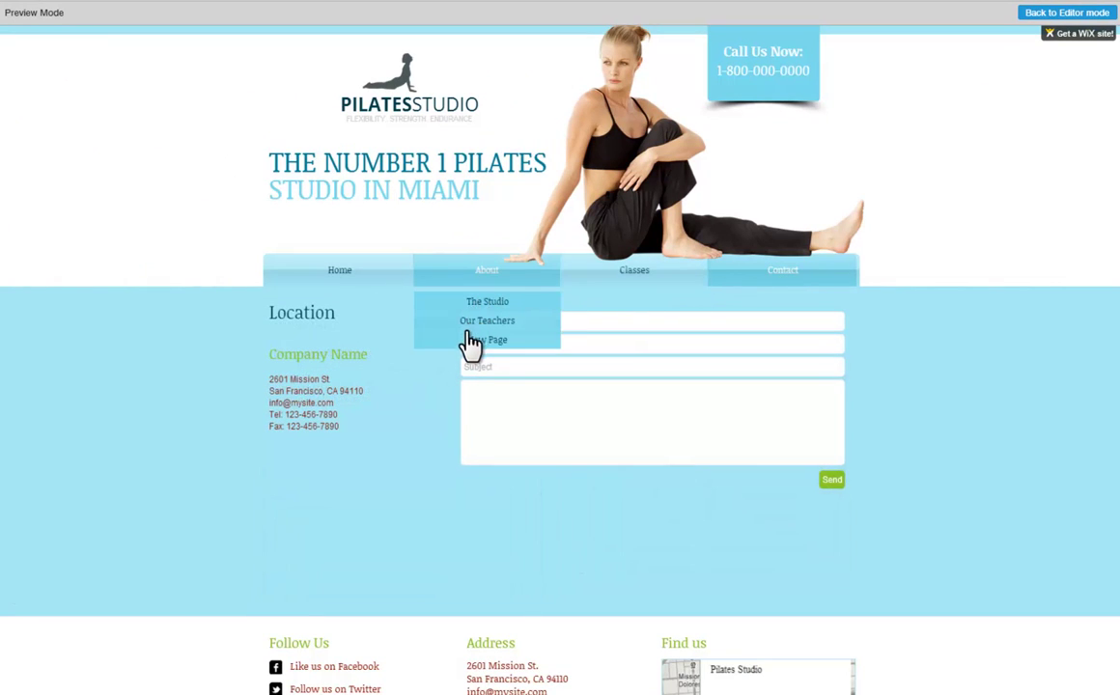
left_click(384, 280)
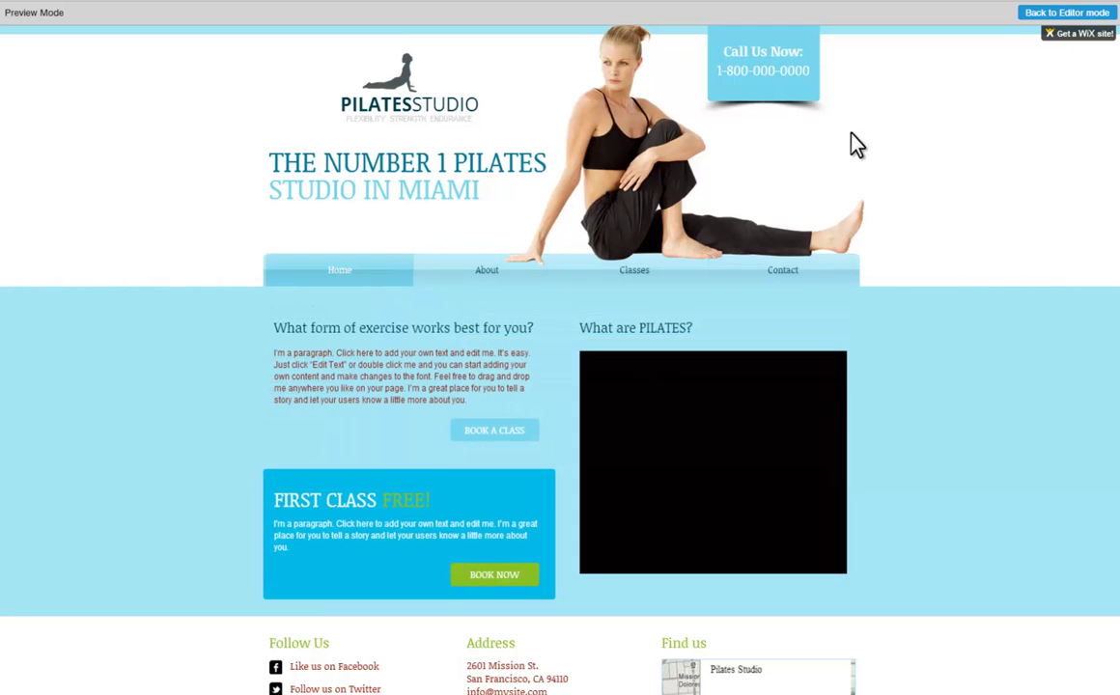
left_click(1027, 14)
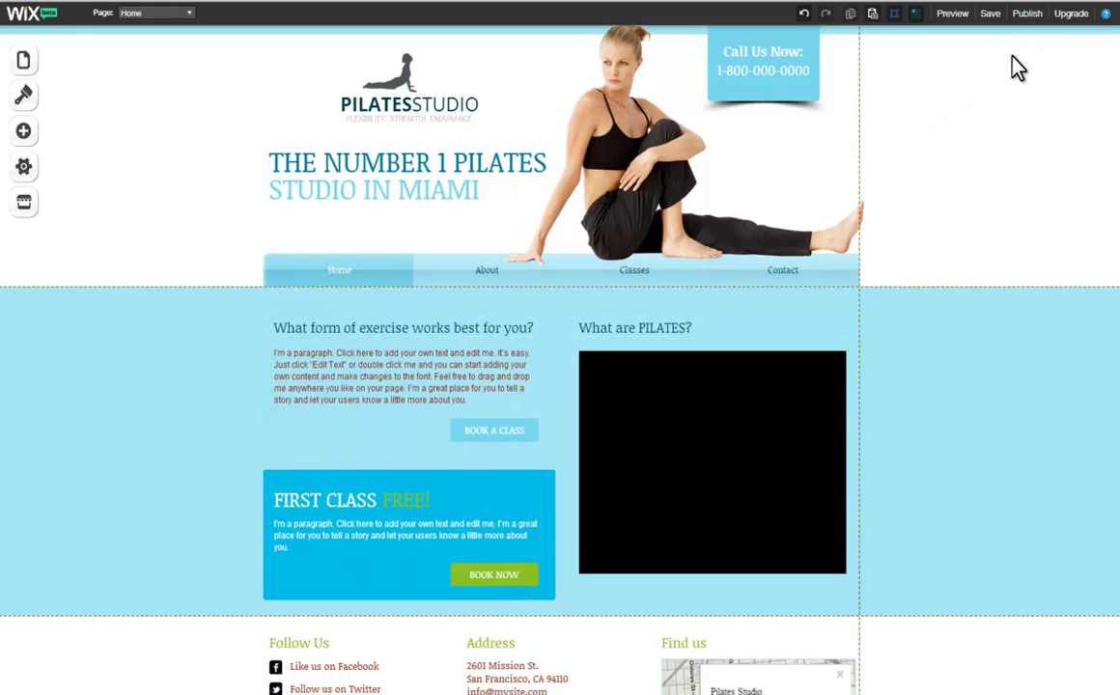